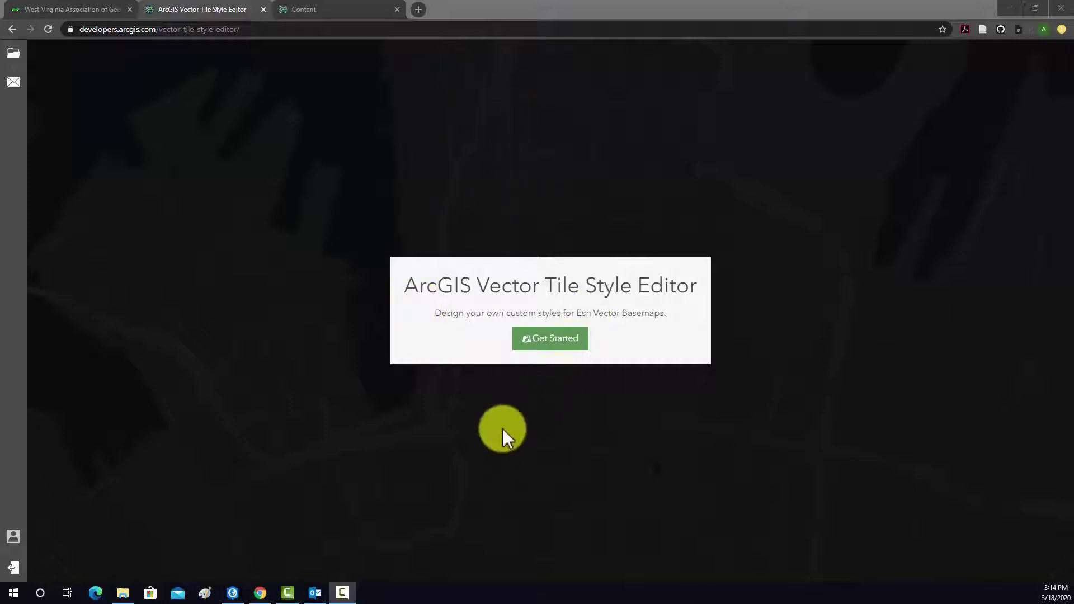
# - Start a new custom style and browse the Creative, Base, Label/Reference, All and My Styles tabs
pyautogui.click(548, 342)
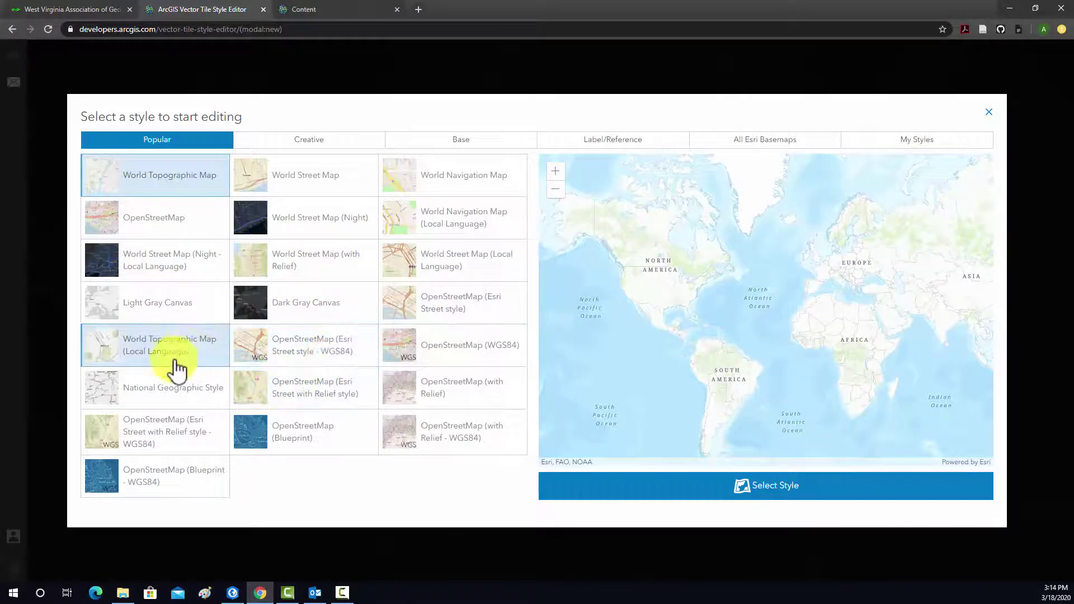
pyautogui.click(278, 141)
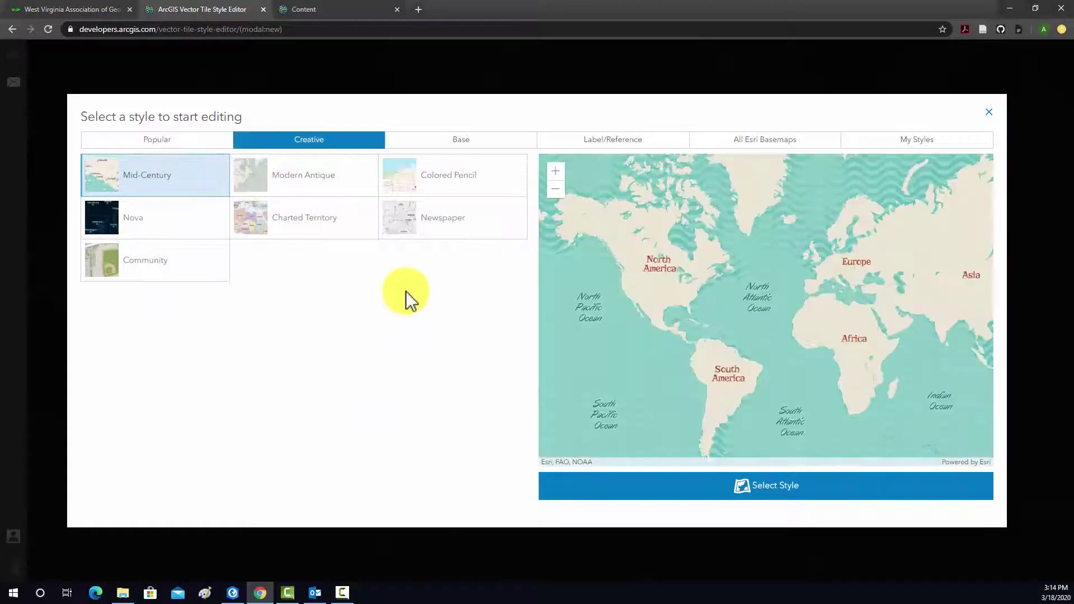
pyautogui.click(433, 145)
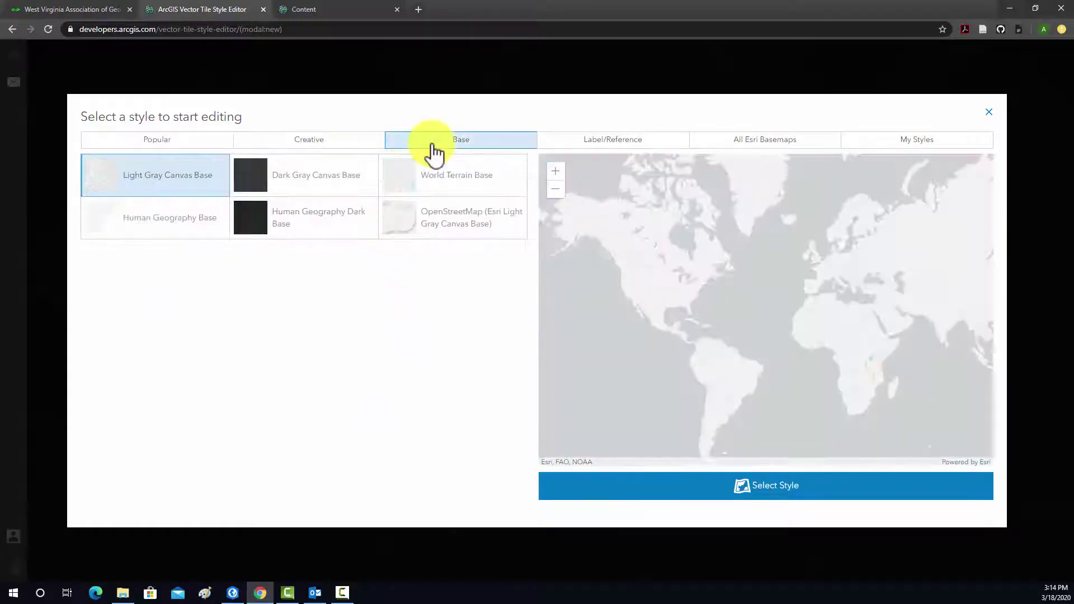
pyautogui.click(582, 141)
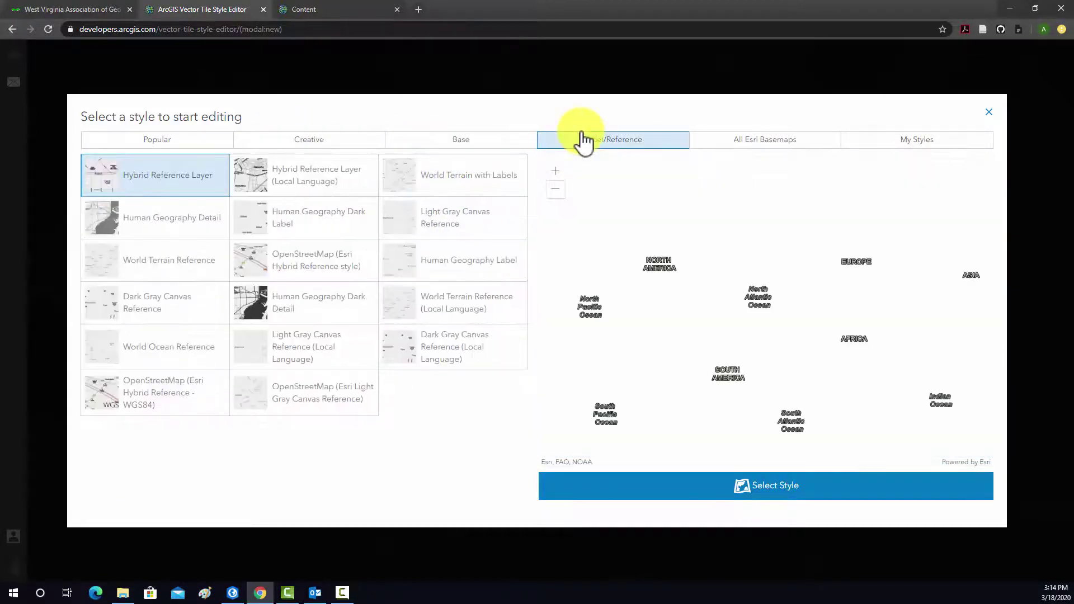
pyautogui.click(709, 145)
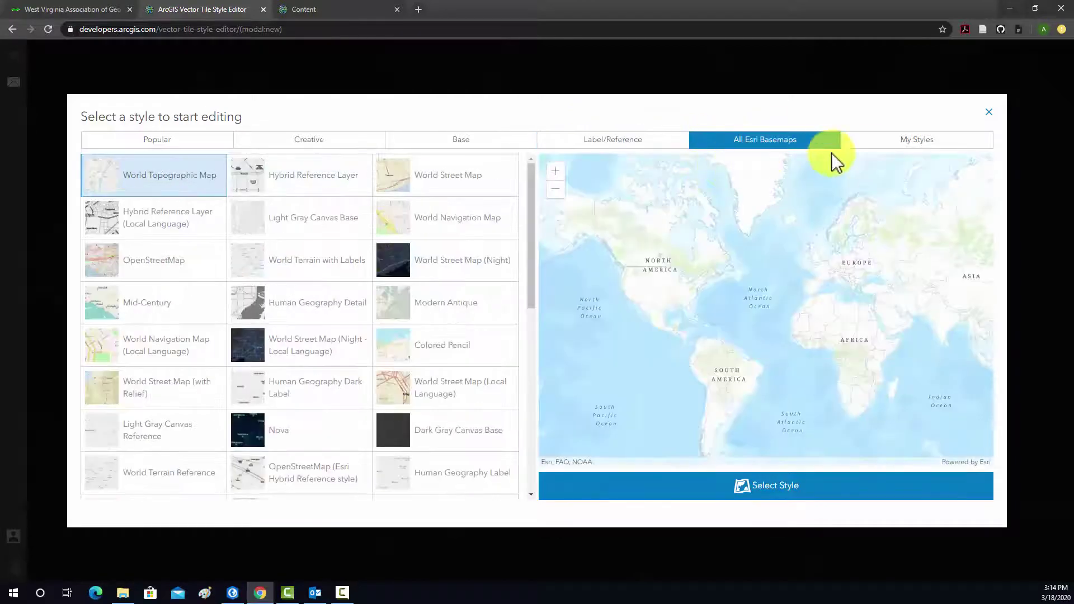
pyautogui.click(879, 144)
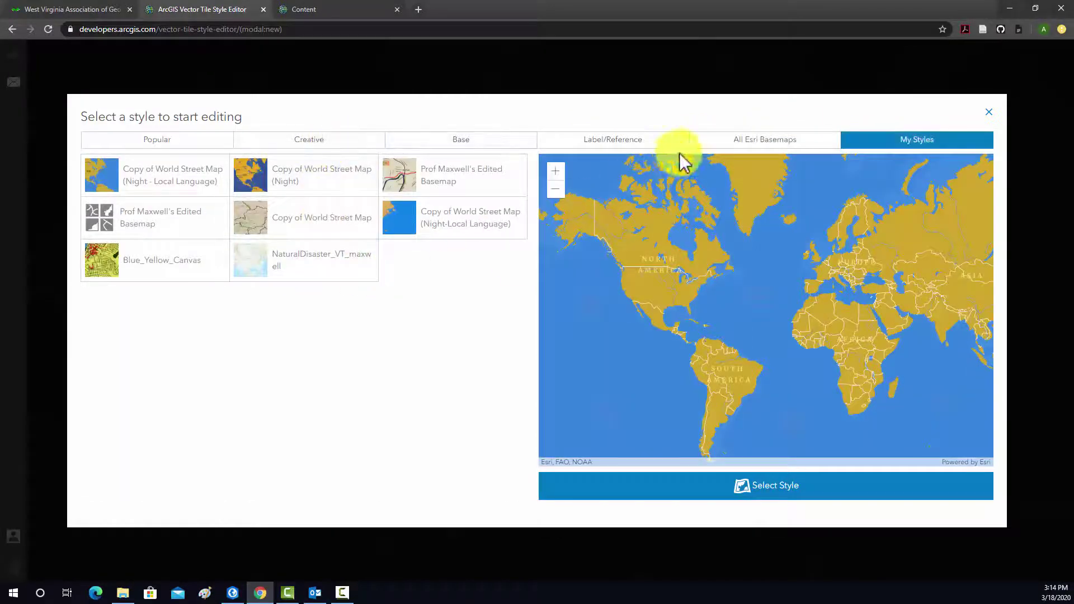
# - Go back through the tabs to Popular and pick World Street Map (Night - Local Language)
pyautogui.click(745, 144)
pyautogui.click(610, 144)
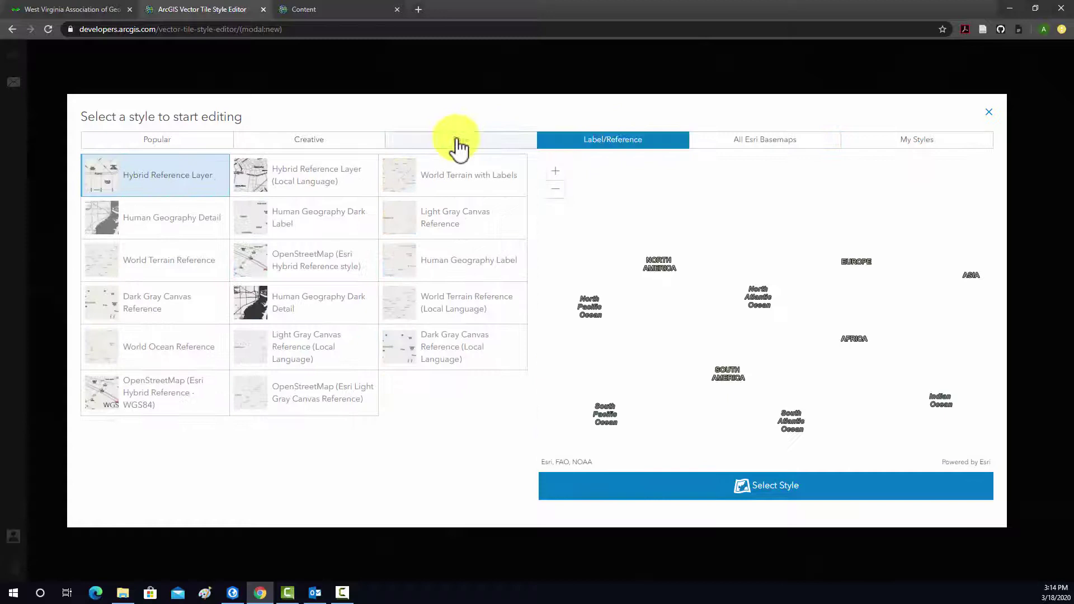
pyautogui.click(450, 150)
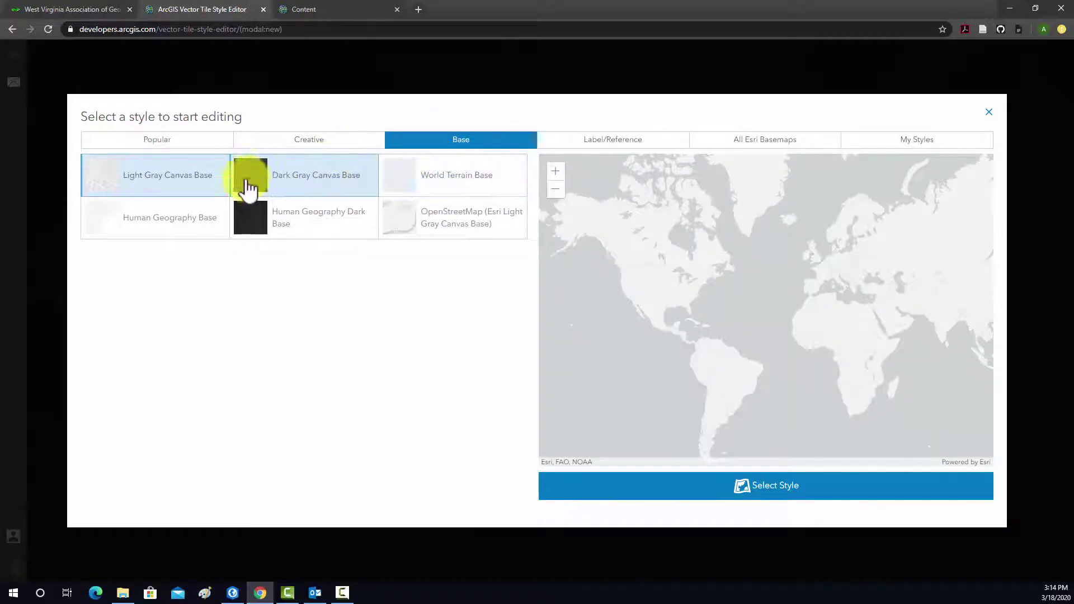
pyautogui.click(288, 146)
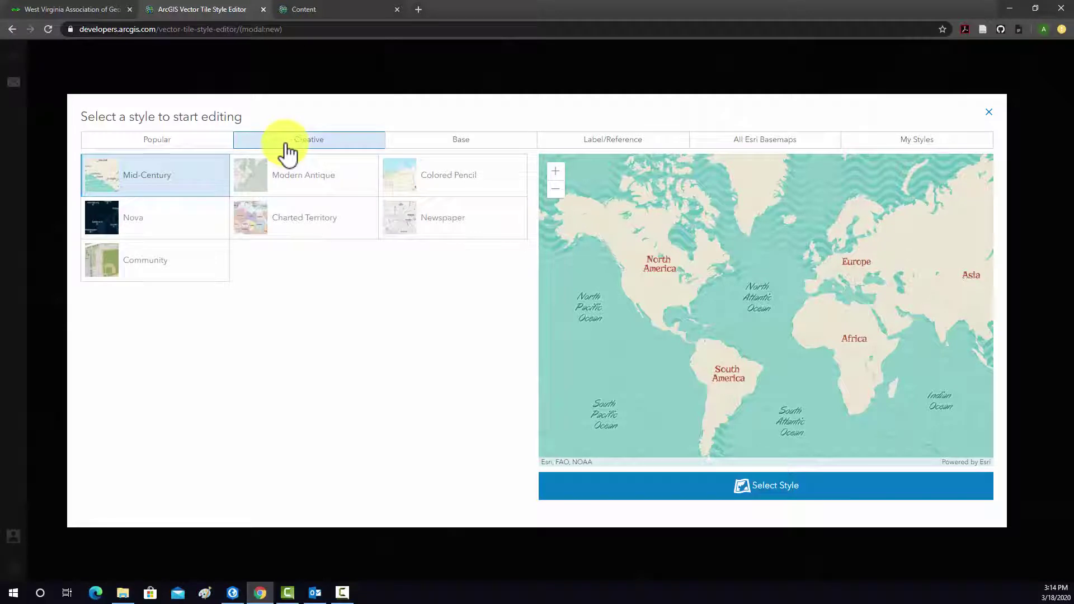
pyautogui.click(162, 146)
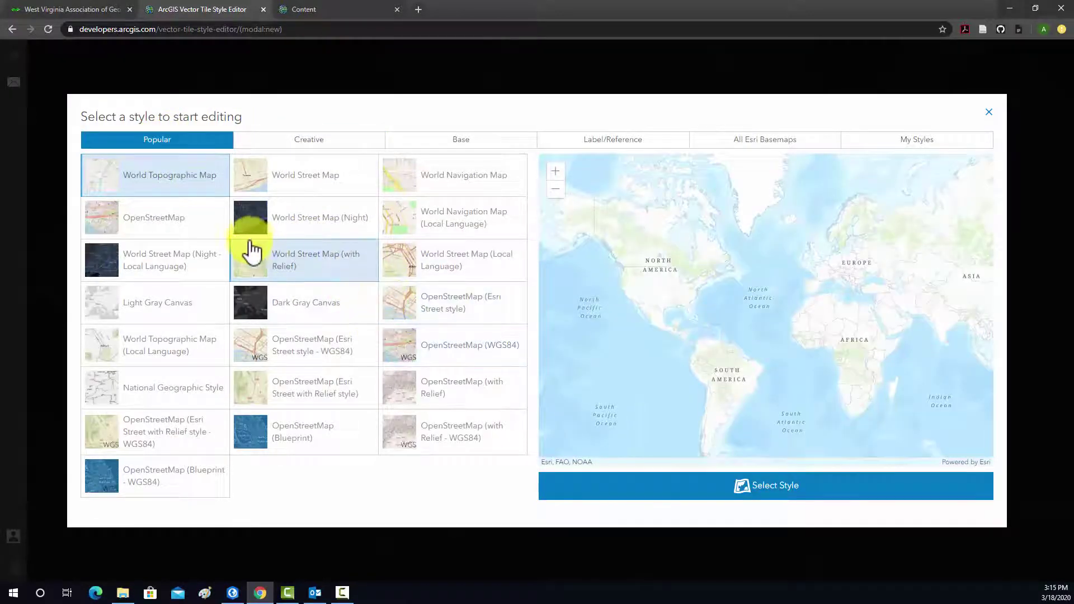
pyautogui.click(166, 263)
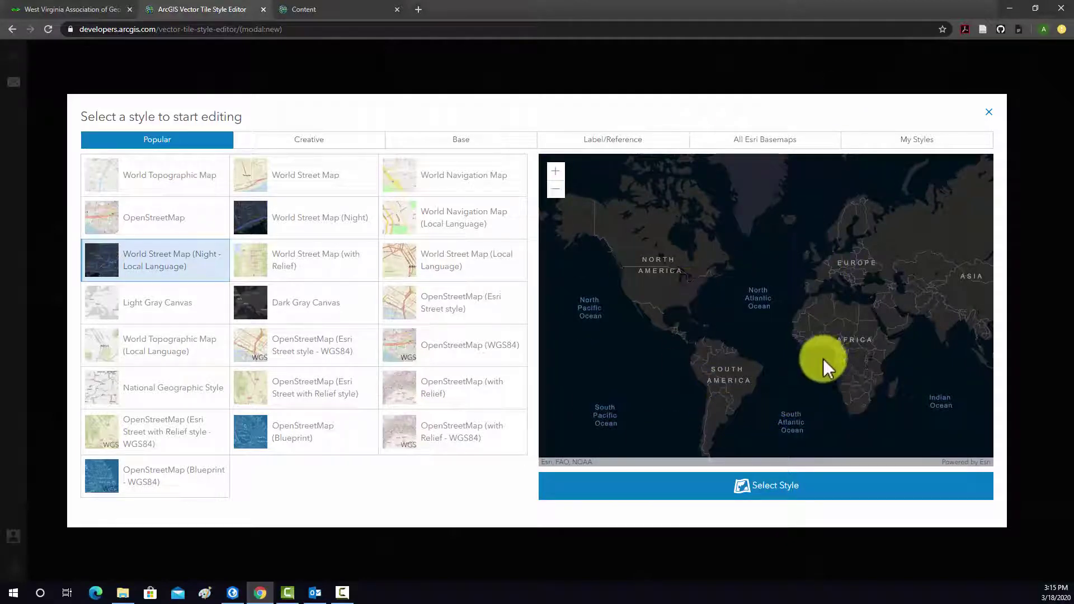
# - Open the Night - Local Language style in Quick Edit and pan the main night map
pyautogui.click(777, 488)
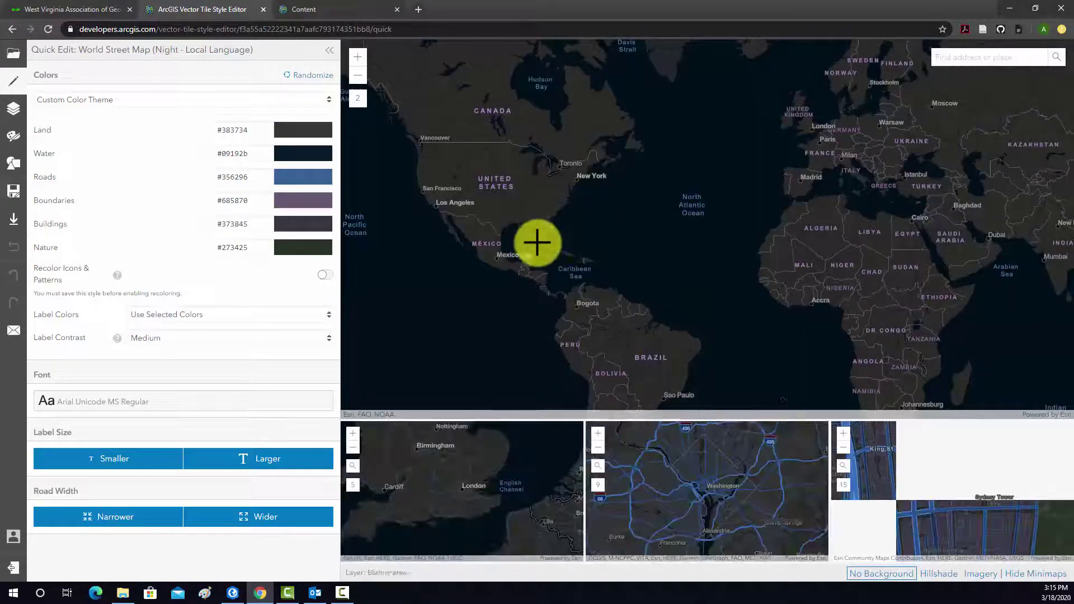
pyautogui.moveTo(537, 240); pyautogui.dragTo(530, 211)
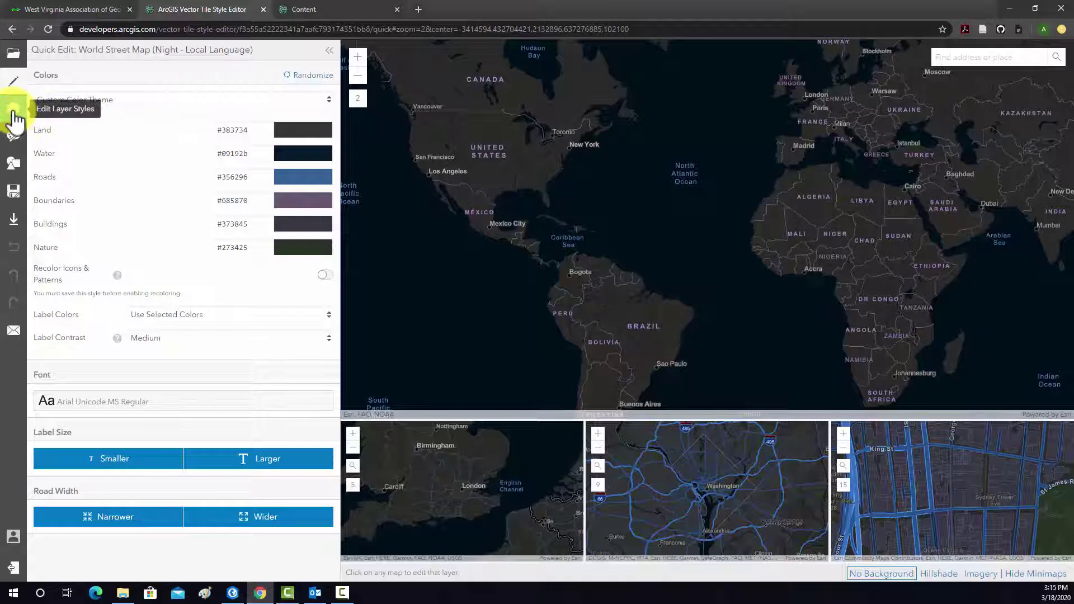
# - Show the Land Use Parking layer's settings and inspect its #3c3d48 land colour without changing it
pyautogui.click(15, 115)
pyautogui.click(42, 123)
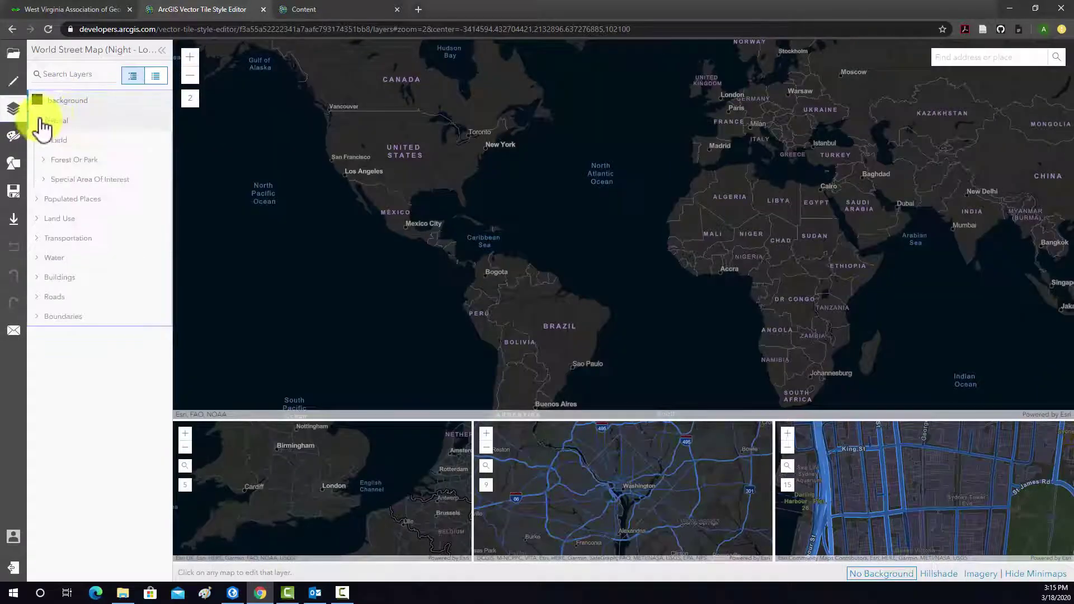
pyautogui.click(44, 179)
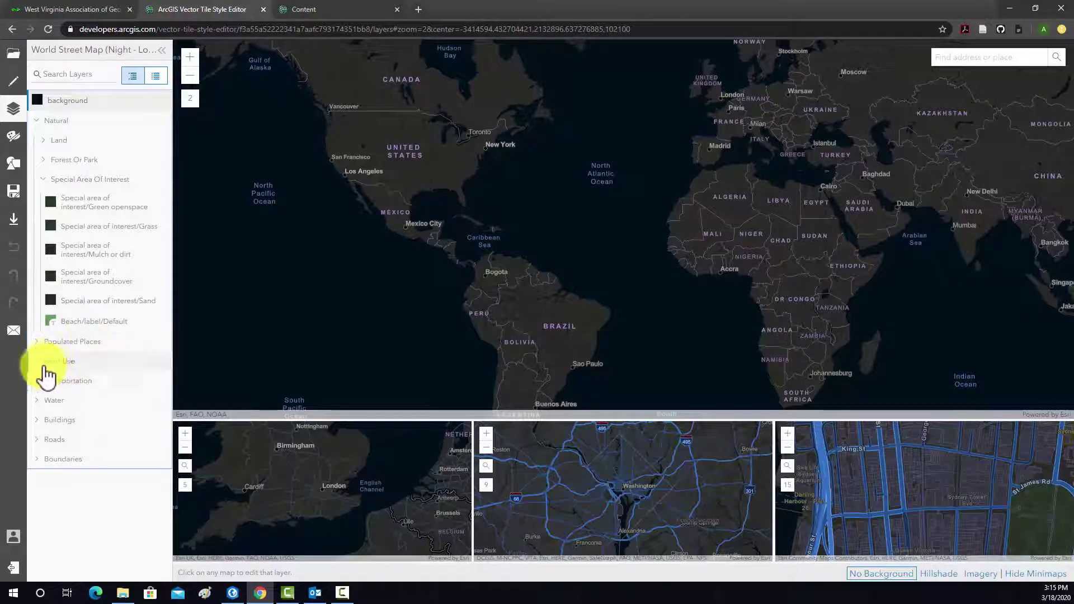
pyautogui.click(47, 369)
pyautogui.scroll(-3, 103, 323)
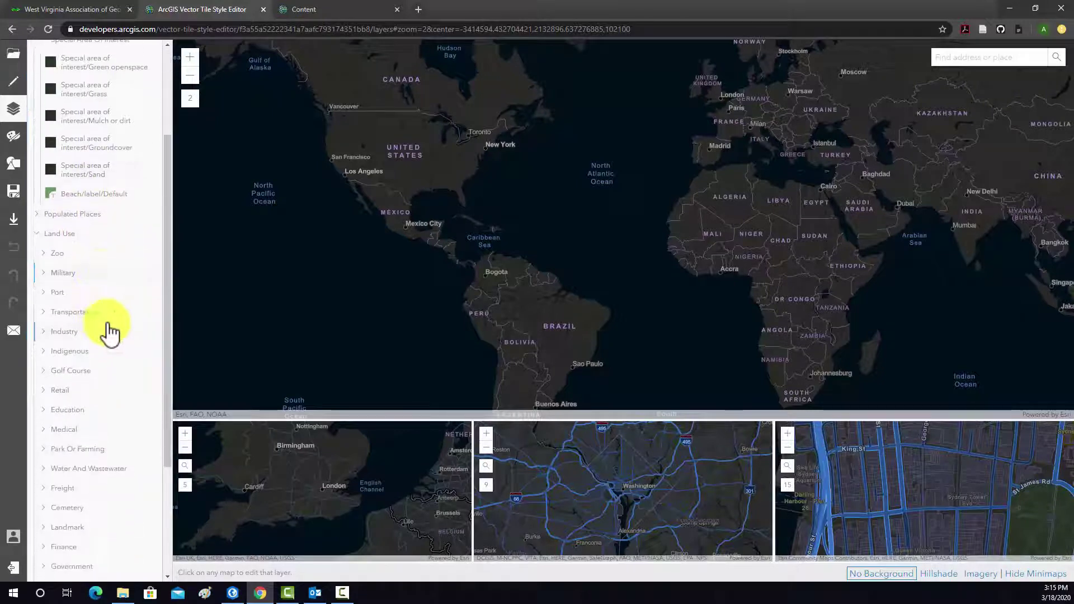
pyautogui.scroll(-3, 88, 341)
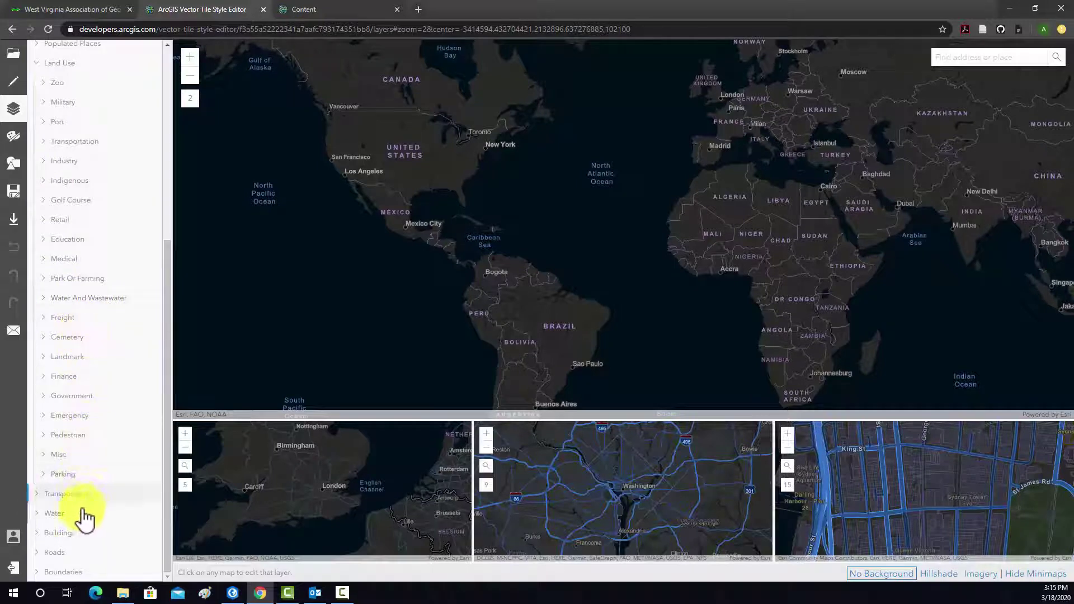
pyautogui.click(77, 474)
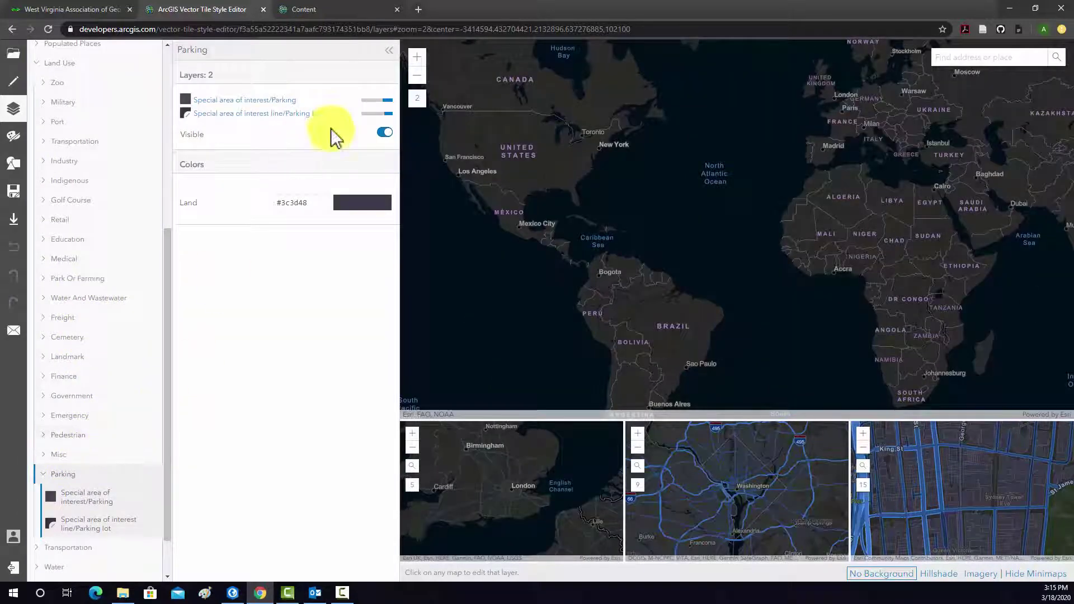
pyautogui.click(363, 204)
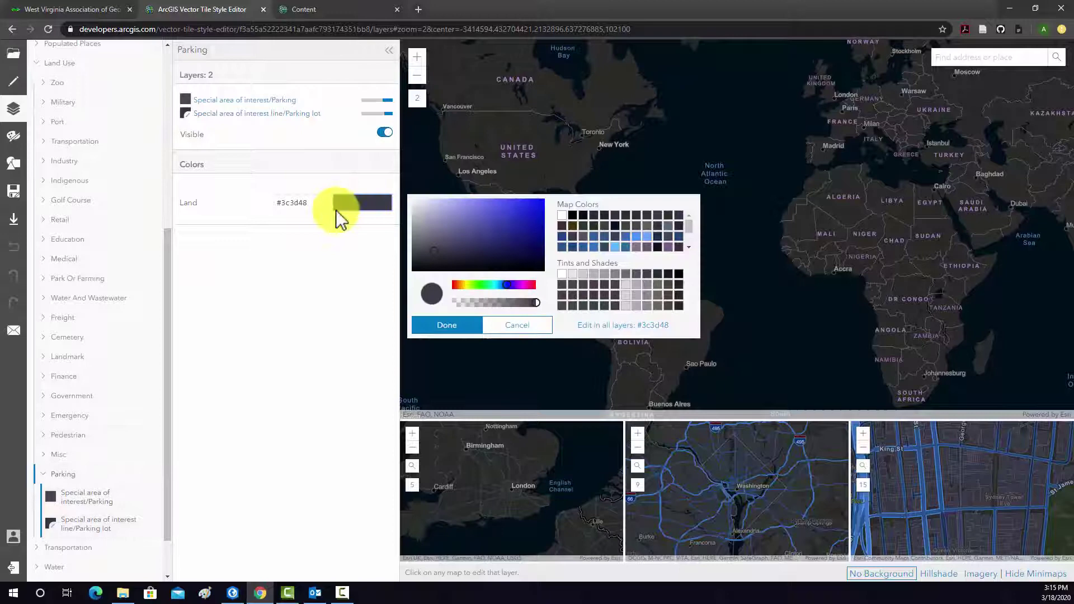
pyautogui.click(293, 265)
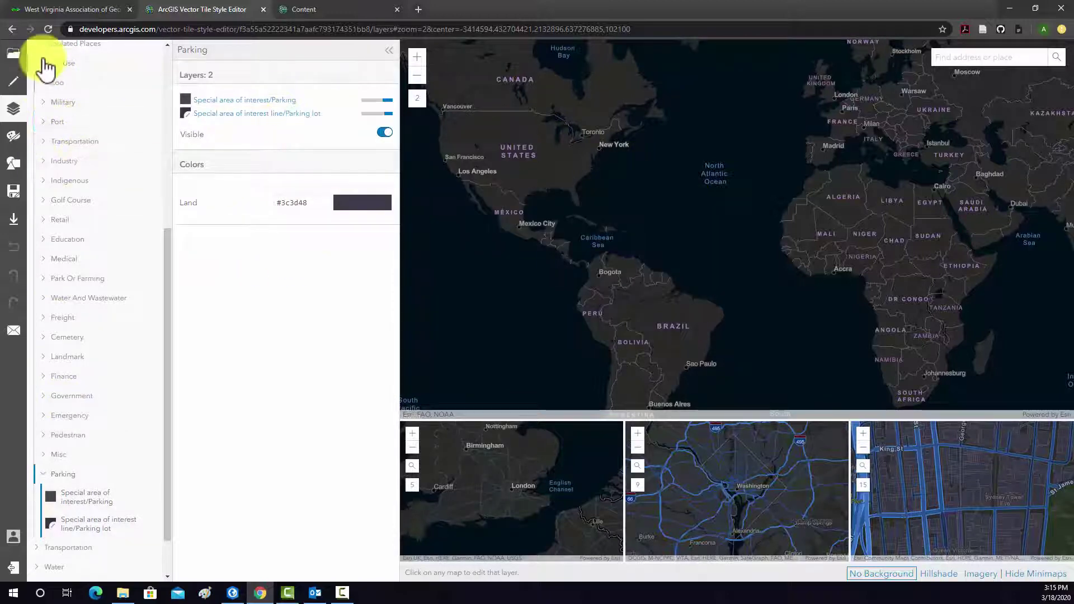
# - In the Water layer group, set land to tan #c5aa95 and water to light blue #66a8ff
pyautogui.click(51, 568)
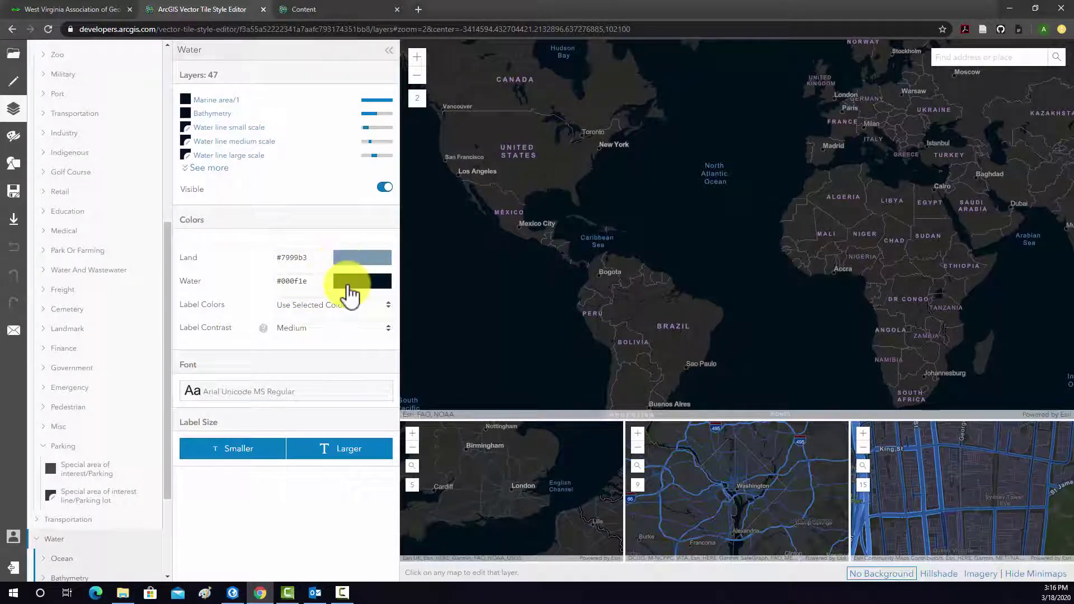
pyautogui.click(356, 258)
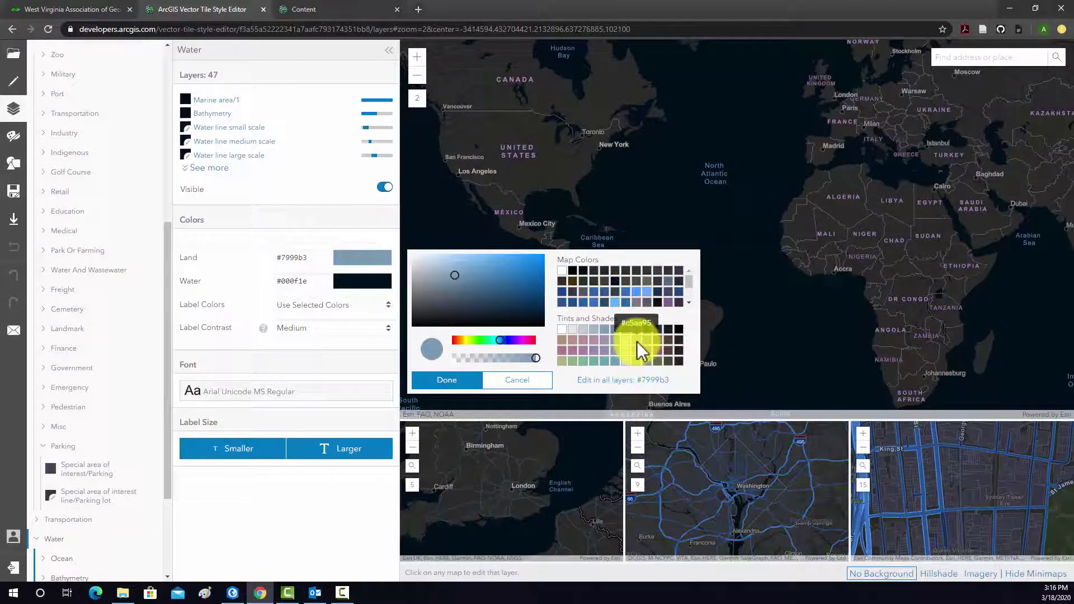
pyautogui.click(637, 341)
pyautogui.click(466, 381)
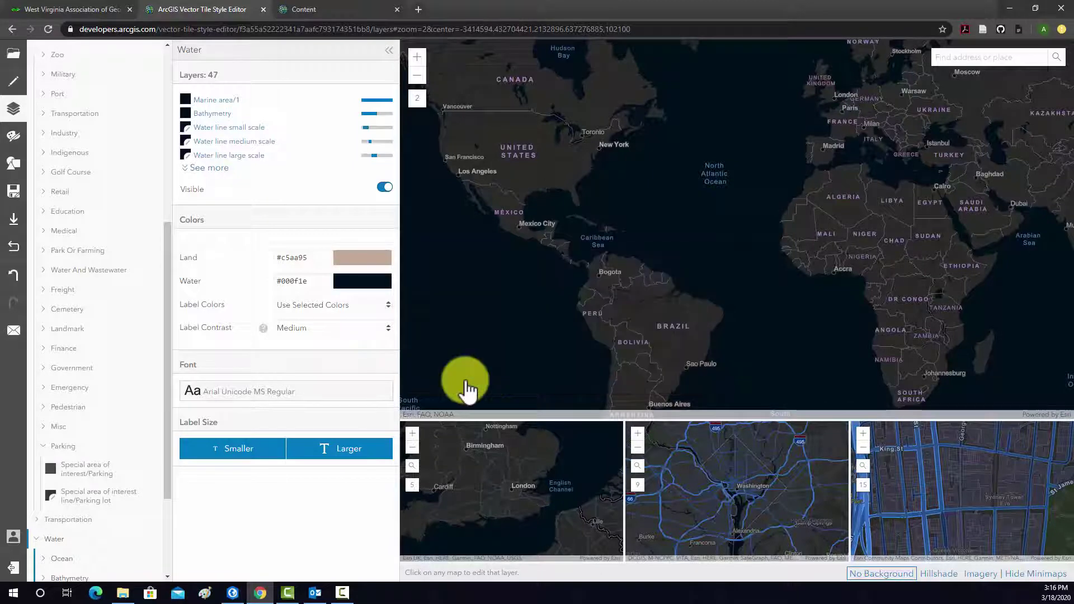
pyautogui.click(368, 282)
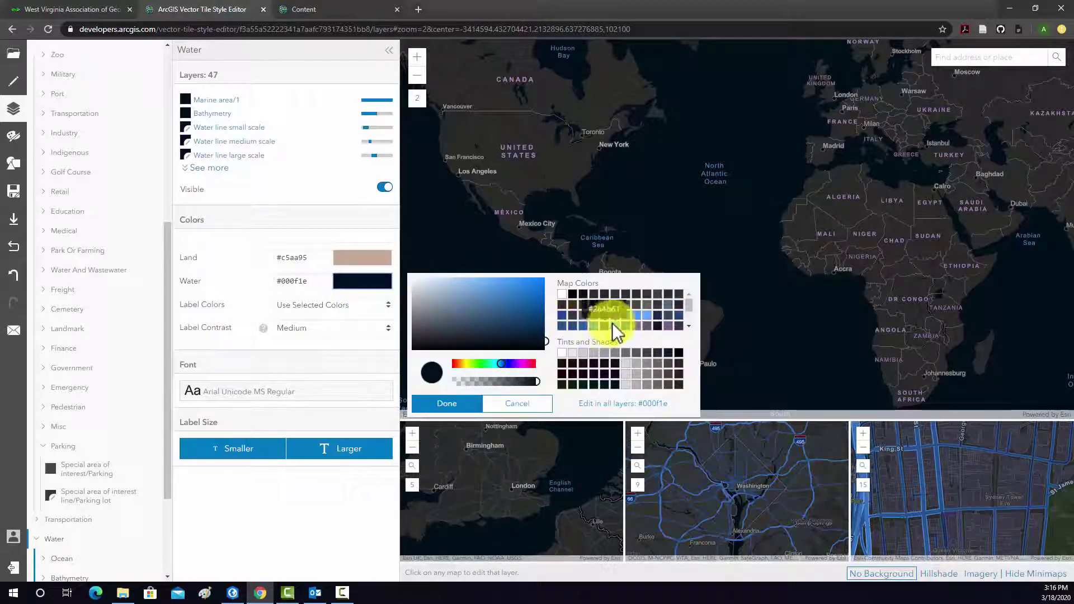
pyautogui.click(648, 319)
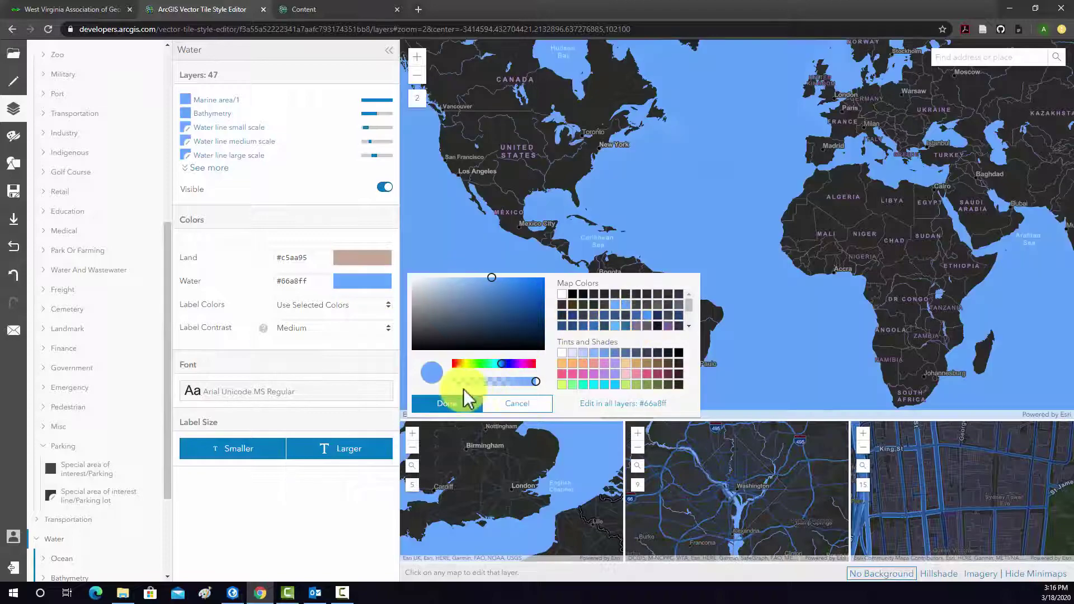
pyautogui.click(447, 403)
# - Zoom the preview map in on Virginia and the Carolinas
pyautogui.scroll(4, 539, 120)
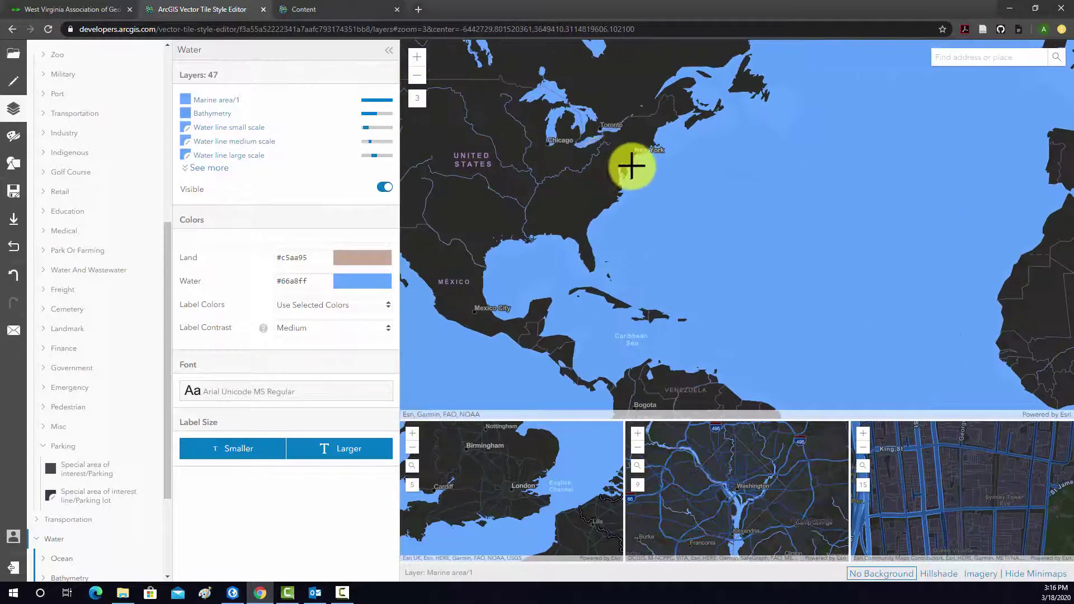
pyautogui.scroll(2, 576, 185)
pyautogui.scroll(2, 598, 180)
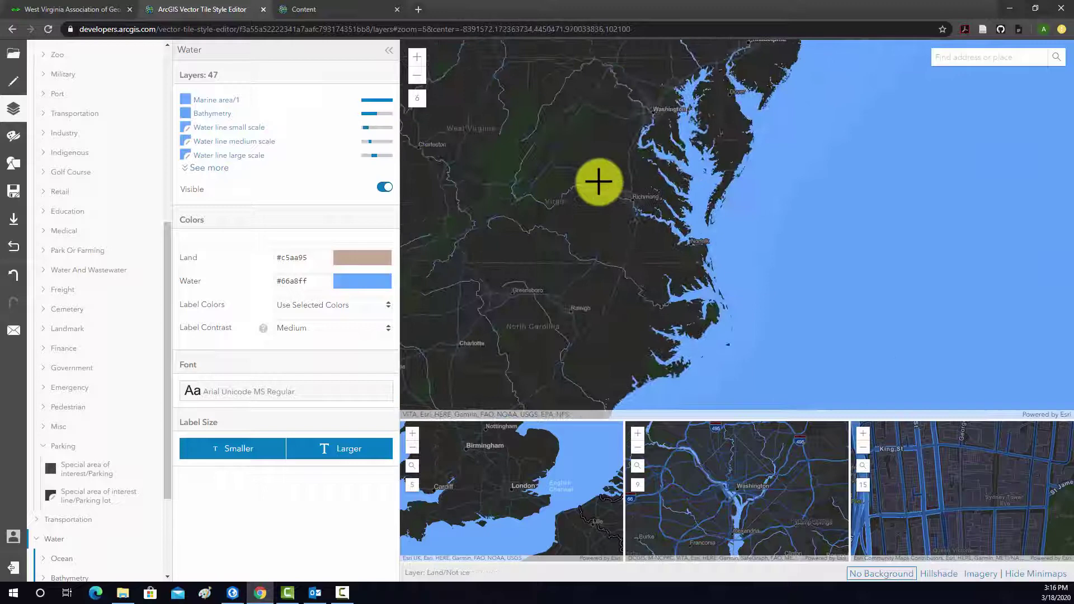
pyautogui.scroll(-3, 140, 515)
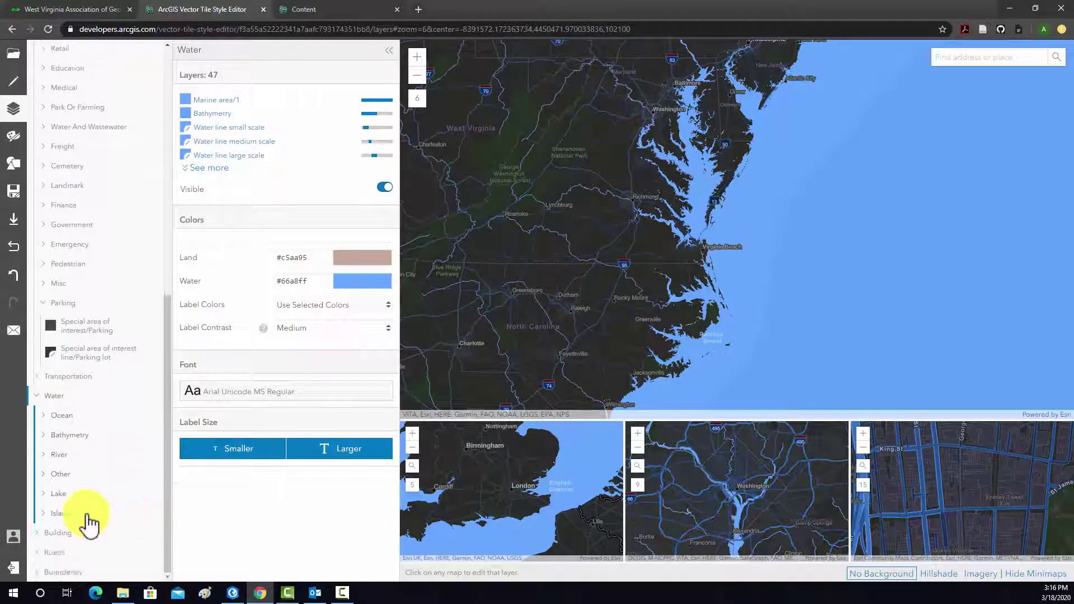
pyautogui.scroll(3, 84, 504)
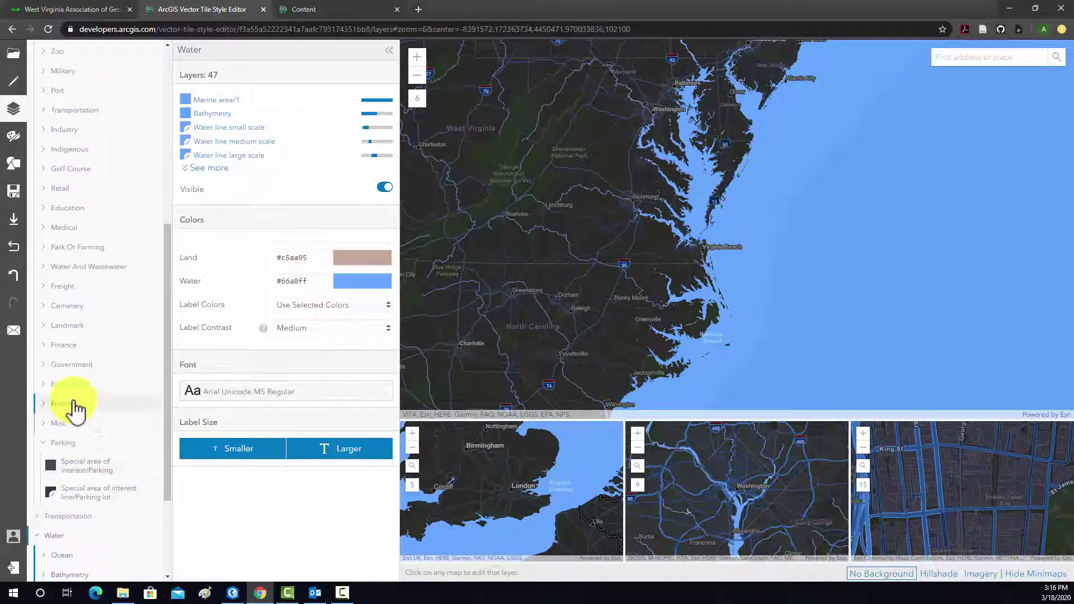
pyautogui.scroll(7, 89, 364)
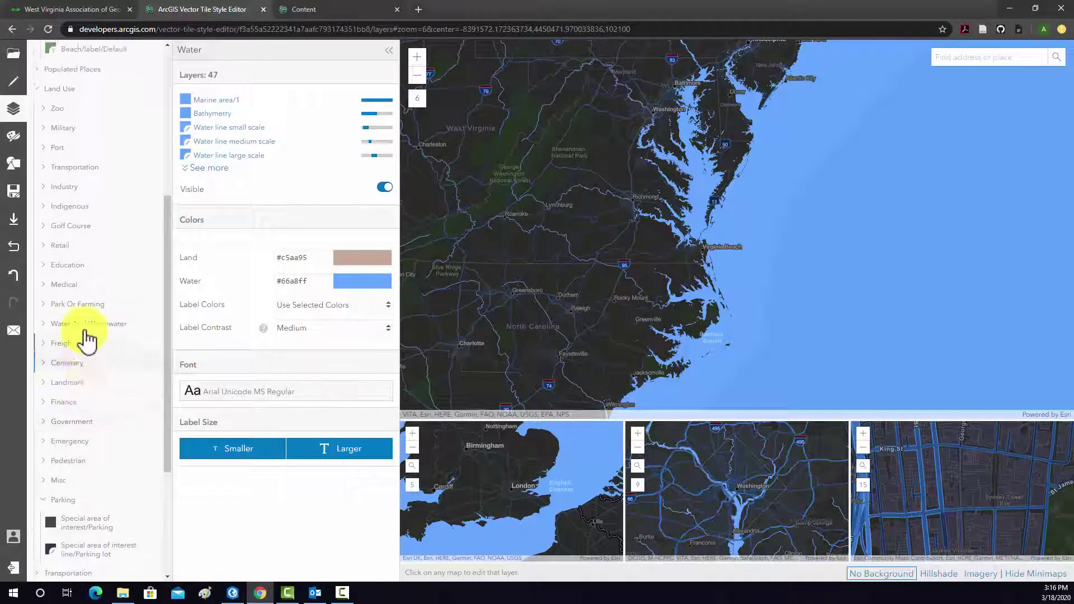
pyautogui.scroll(1, 62, 242)
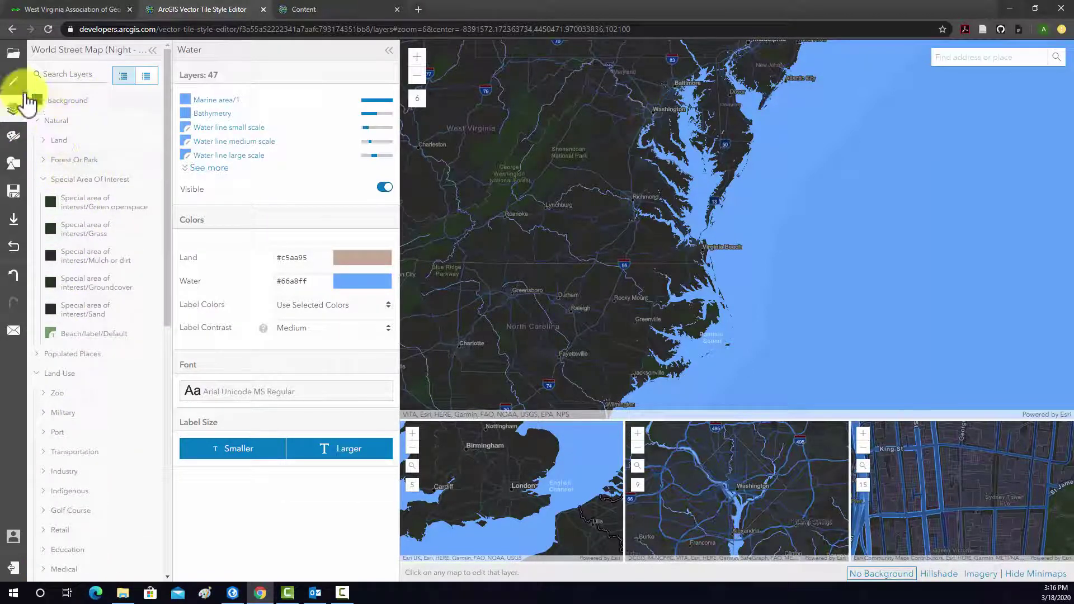
# - In Quick Edit, make roads dark red #732b3a and boundaries white #ffffff
pyautogui.click(13, 82)
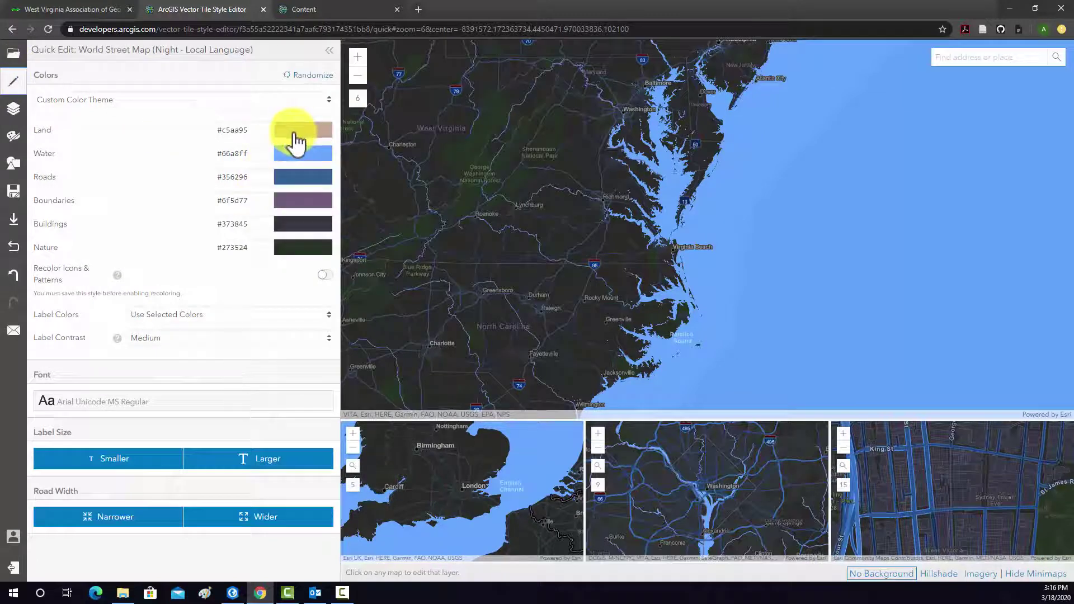
pyautogui.click(295, 178)
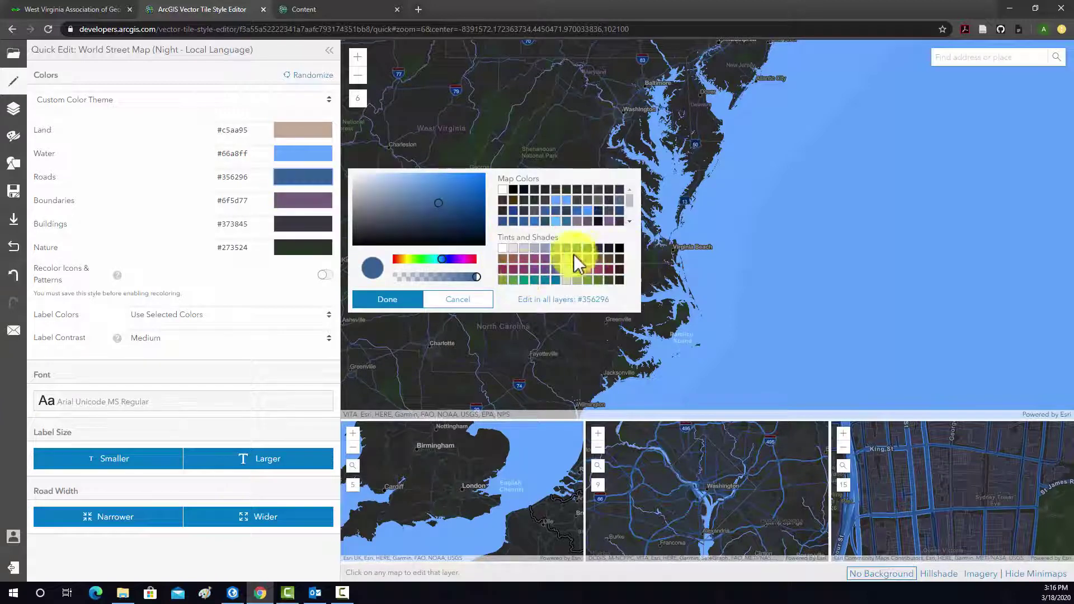
pyautogui.click(609, 273)
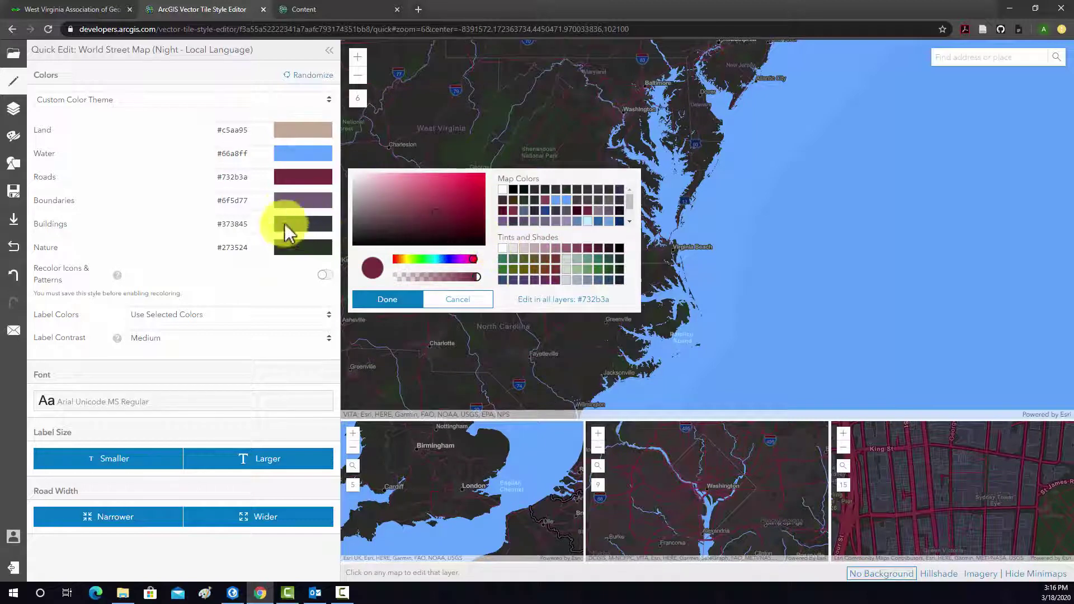
pyautogui.click(295, 197)
pyautogui.click(321, 206)
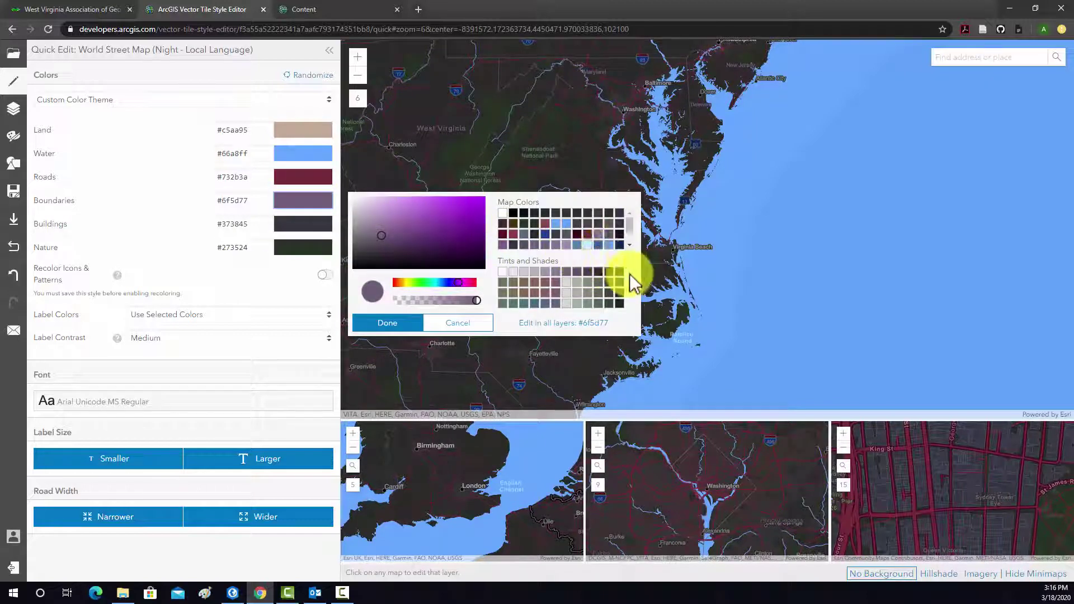
pyautogui.click(504, 216)
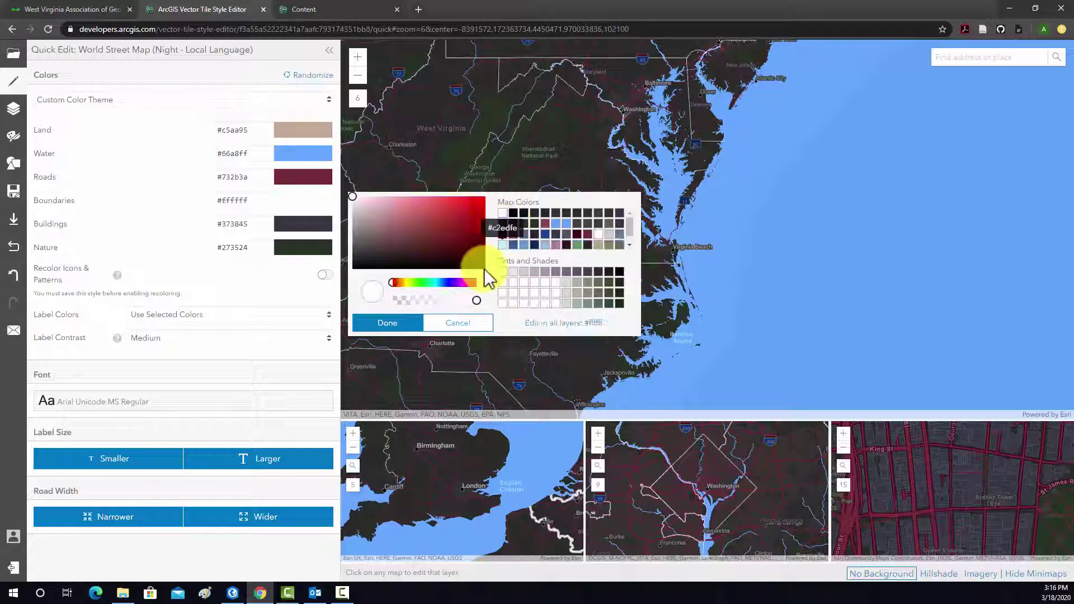
pyautogui.click(415, 325)
# - Make buildings light grey #cccccc and nature areas green #6a9963, centring the preview on West Virginia
pyautogui.click(318, 233)
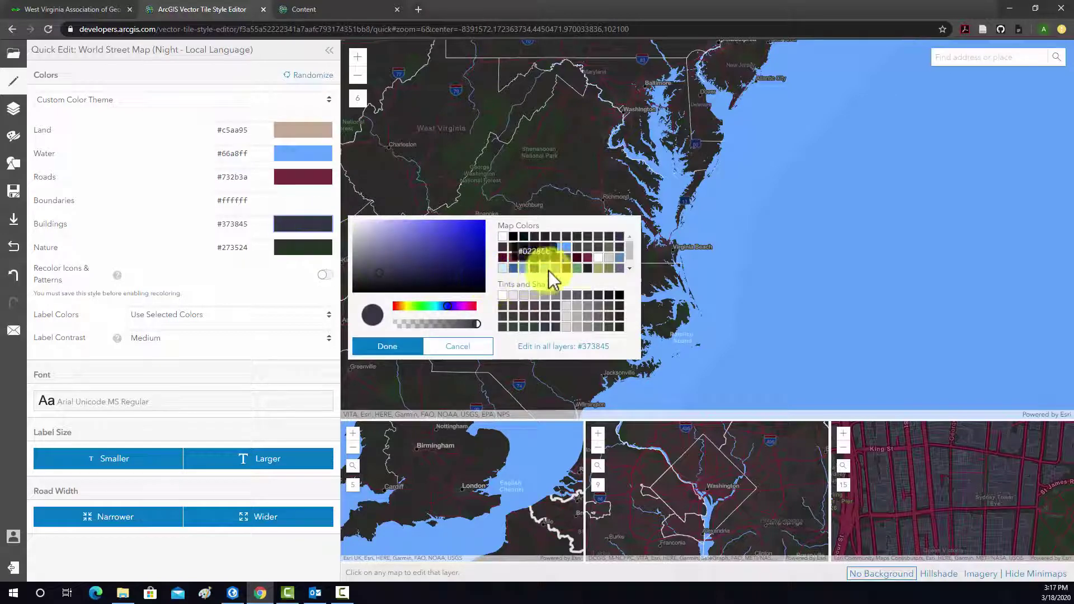
pyautogui.click(607, 258)
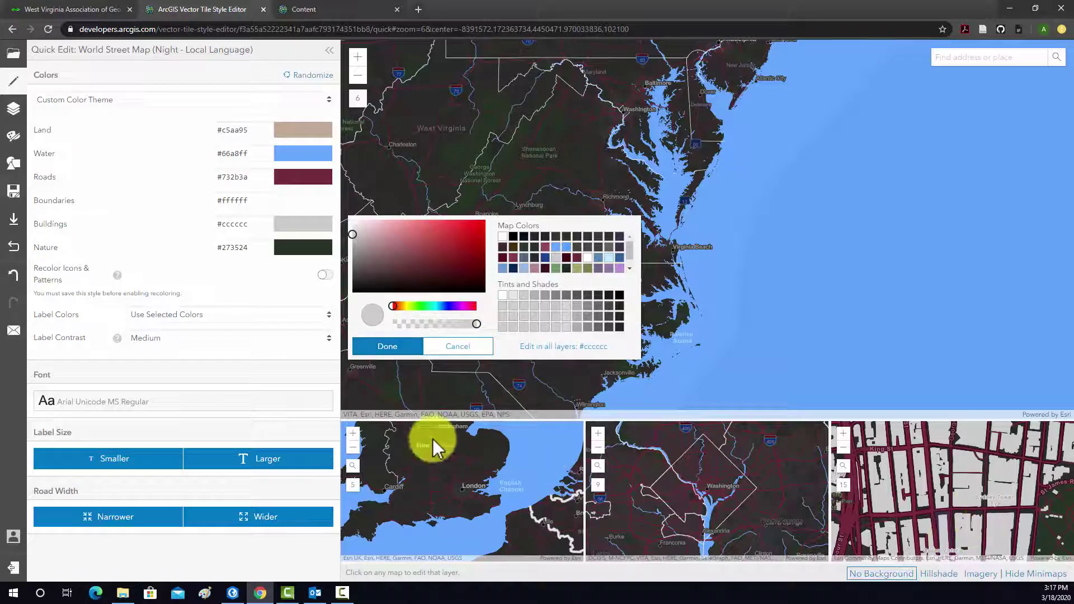
pyautogui.click(389, 347)
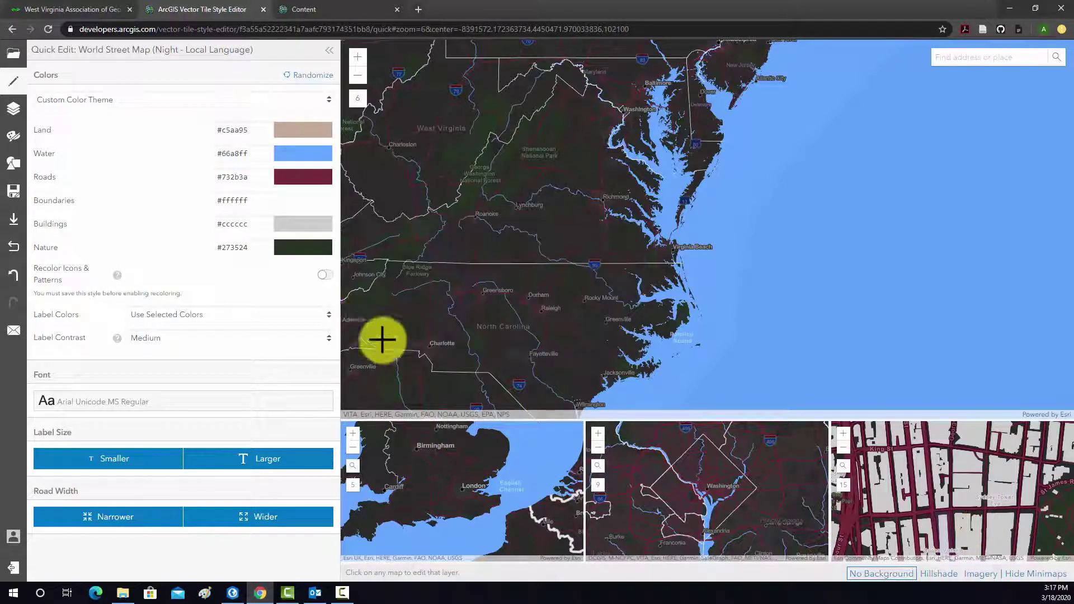
pyautogui.click(303, 249)
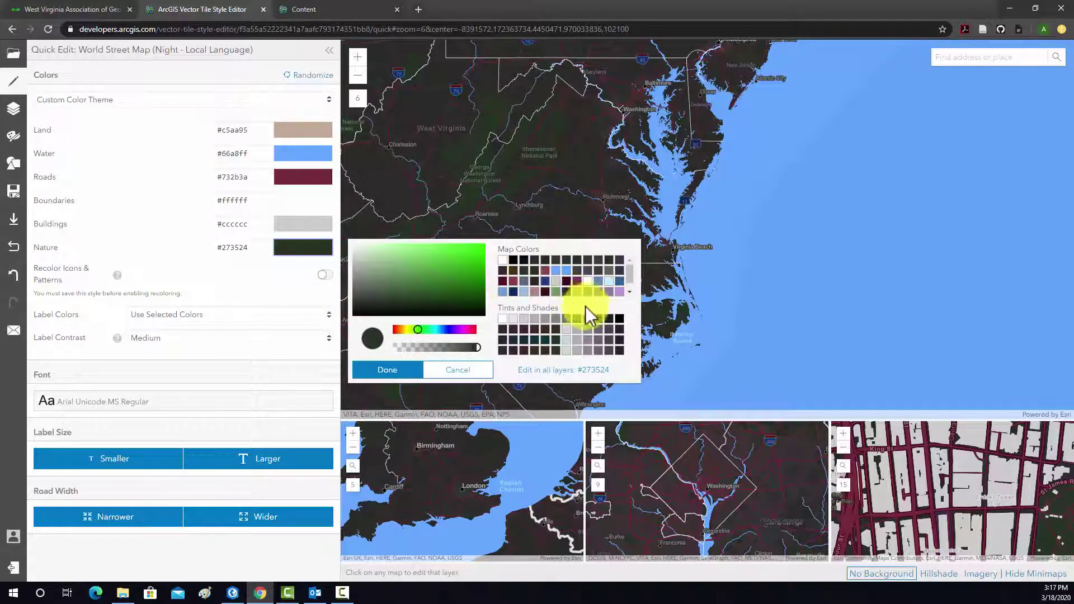
pyautogui.click(554, 291)
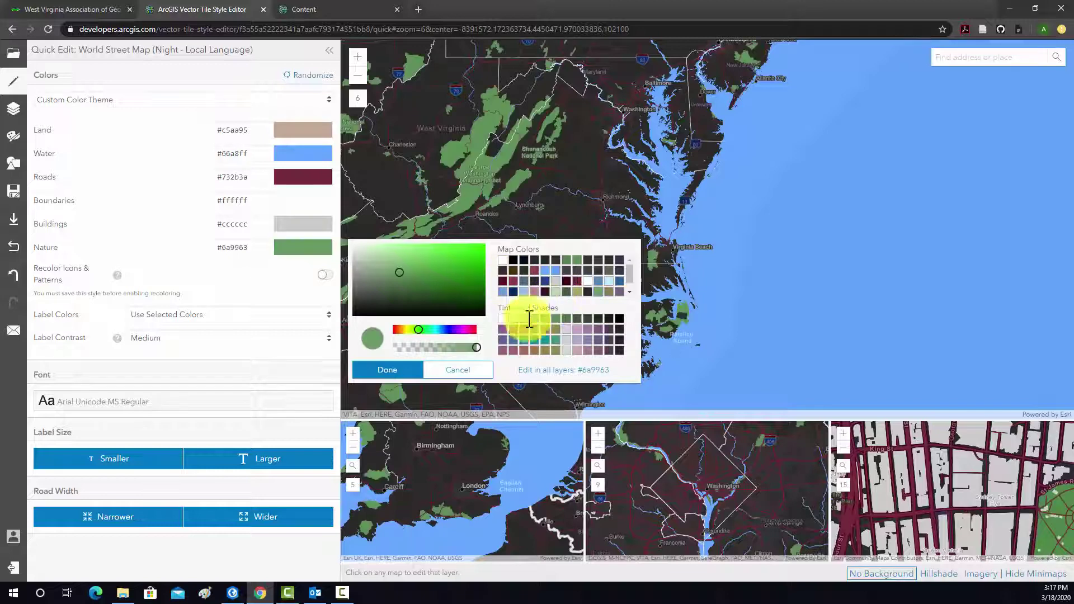
pyautogui.click(386, 371)
pyautogui.moveTo(427, 290); pyautogui.dragTo(583, 379)
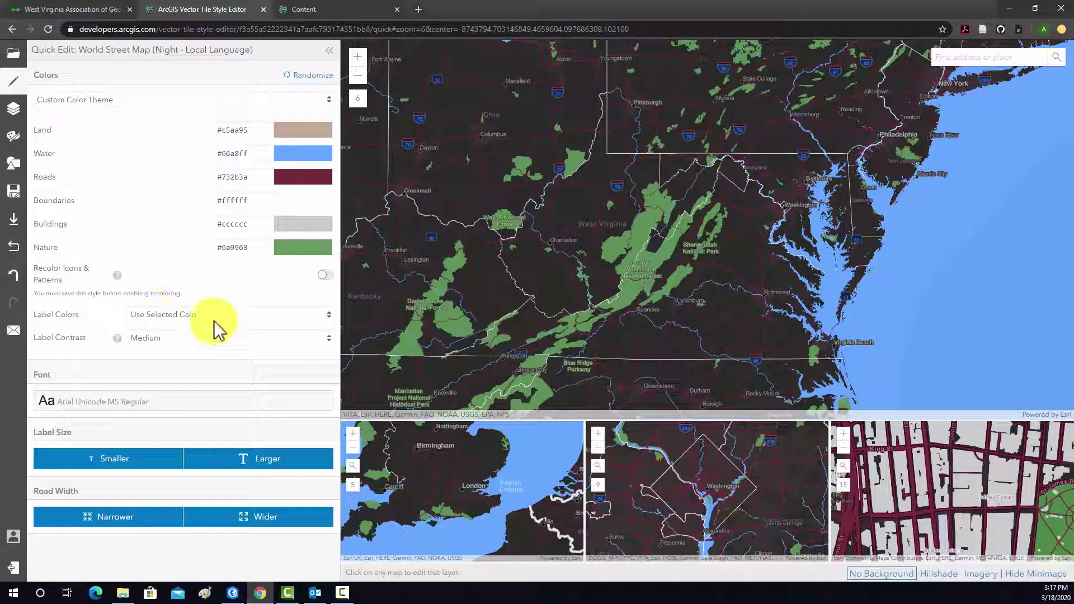
pyautogui.click(328, 318)
# - Keep Use Selected Colors for labels and switch the label font to Orbitron Bold, trying Life Savers Bold first
pyautogui.click(327, 317)
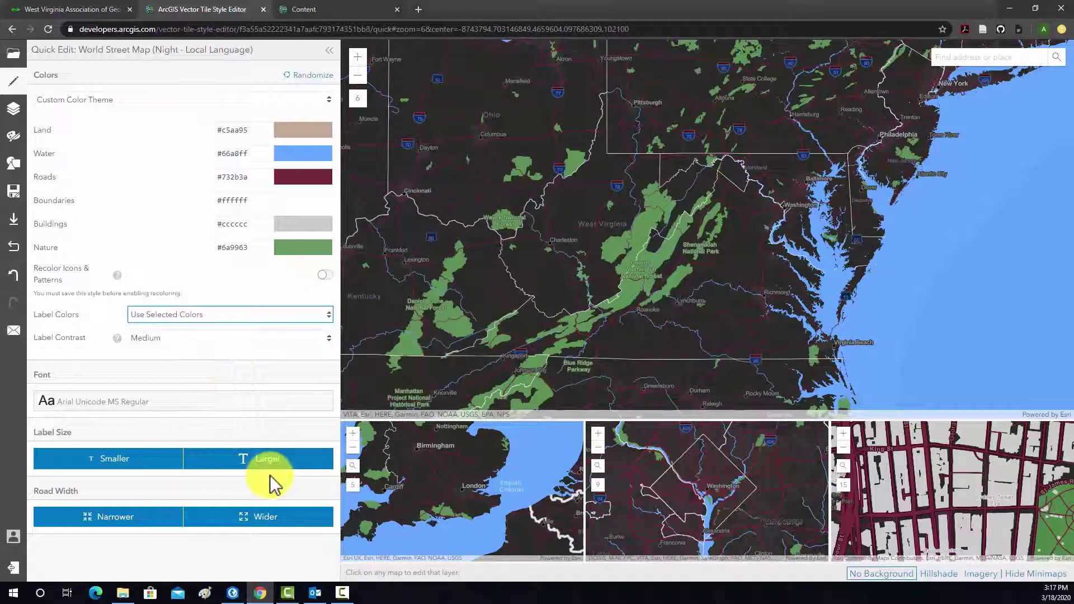
pyautogui.click(73, 395)
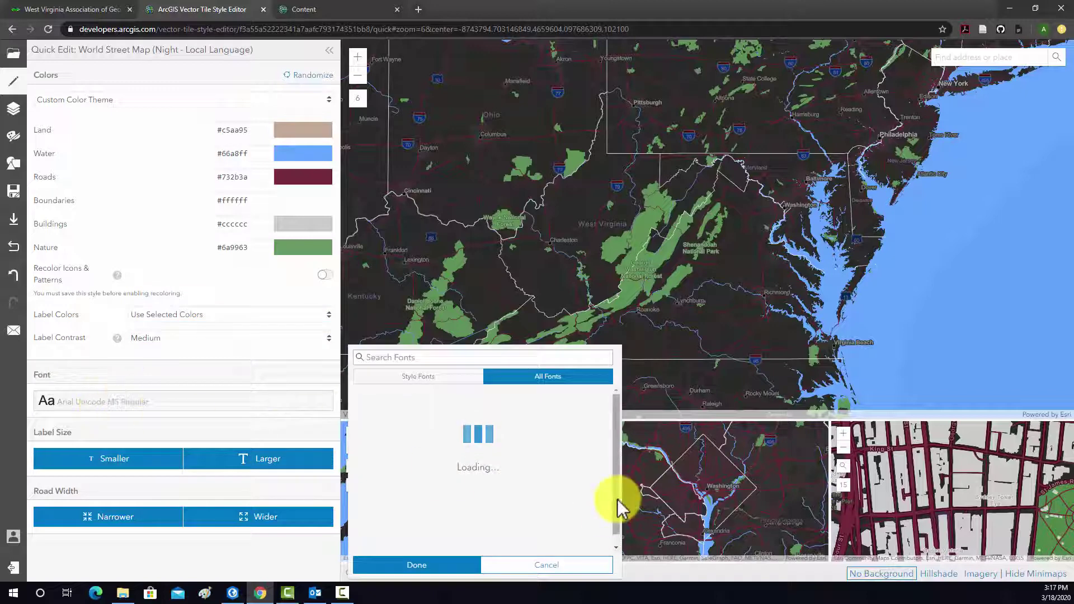
pyautogui.scroll(-10, 444, 456)
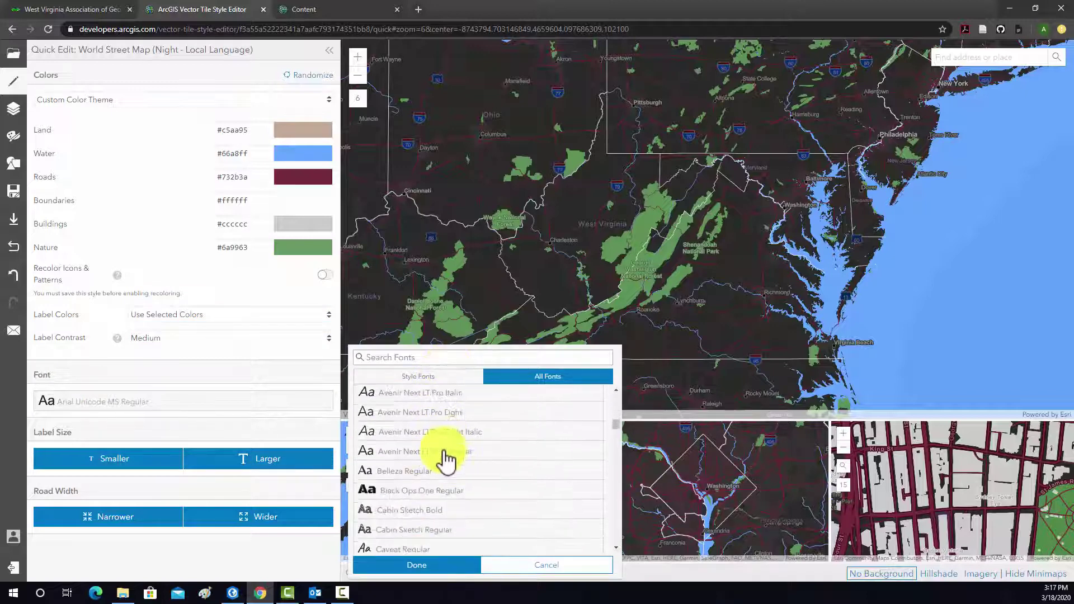
pyautogui.scroll(-15, 467, 479)
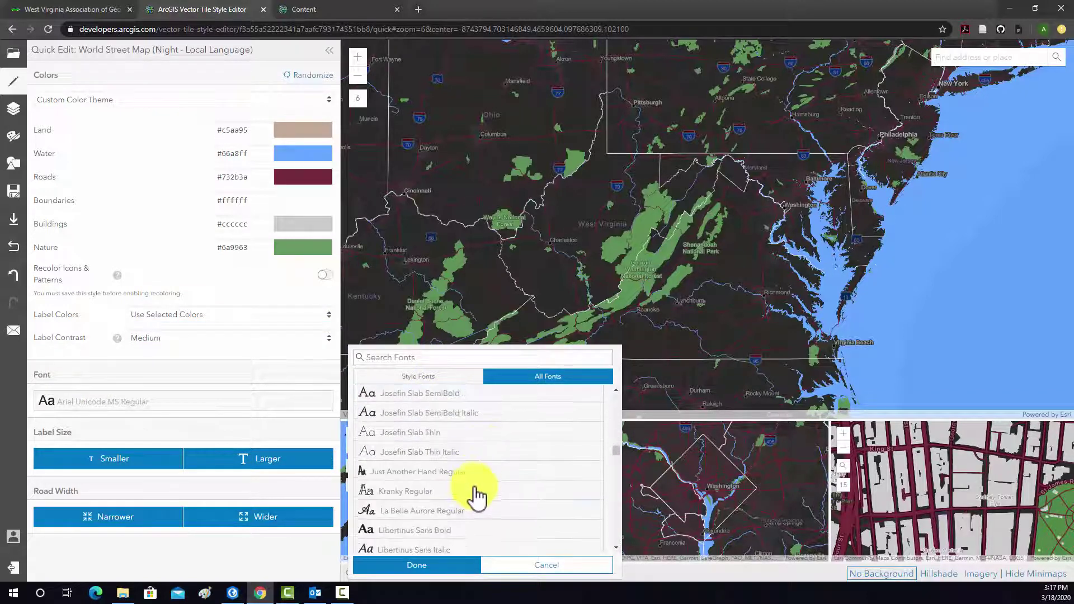
pyautogui.scroll(-3, 470, 492)
pyautogui.scroll(2, 411, 481)
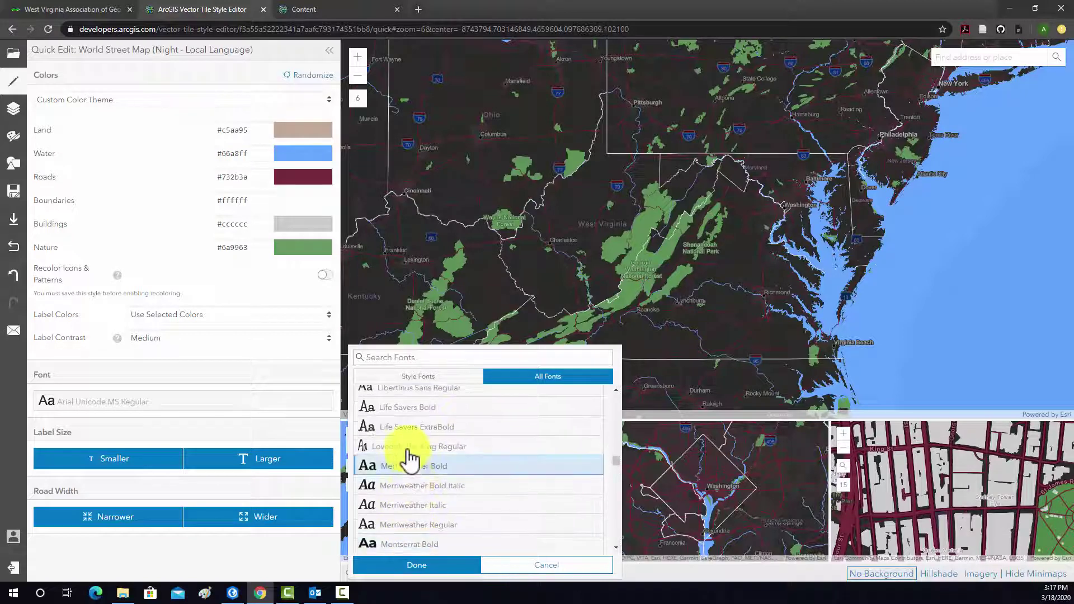
pyautogui.click(407, 412)
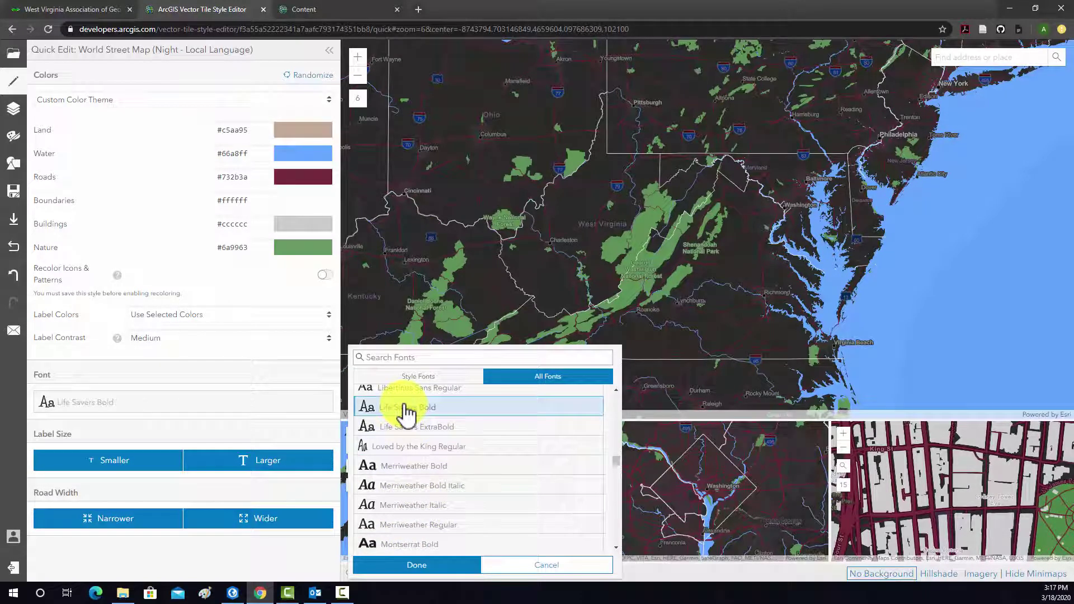
pyautogui.scroll(-5, 417, 482)
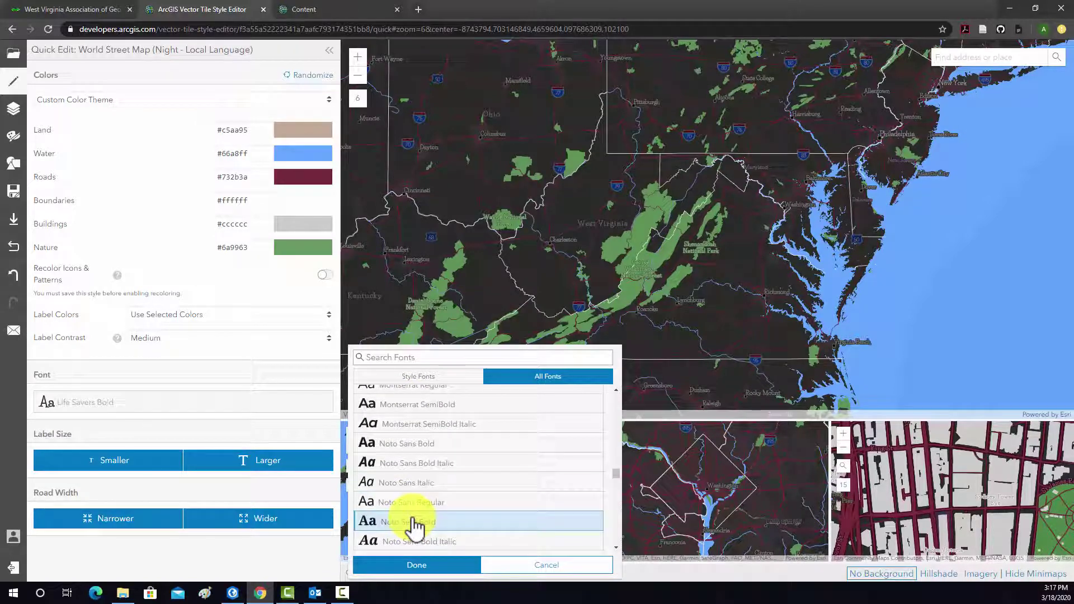
pyautogui.scroll(-3, 449, 506)
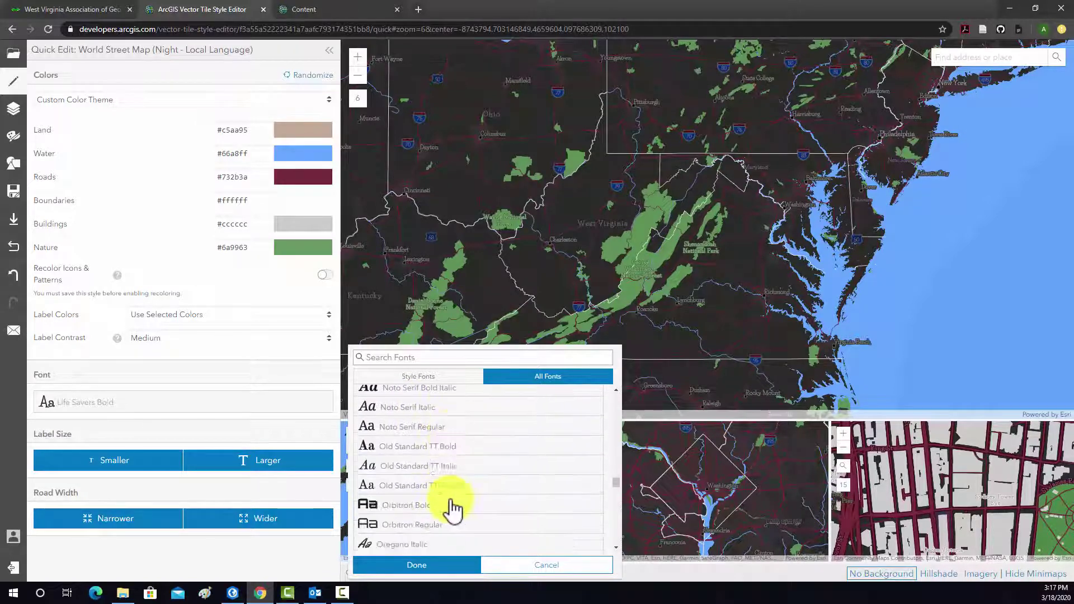
pyautogui.click(396, 493)
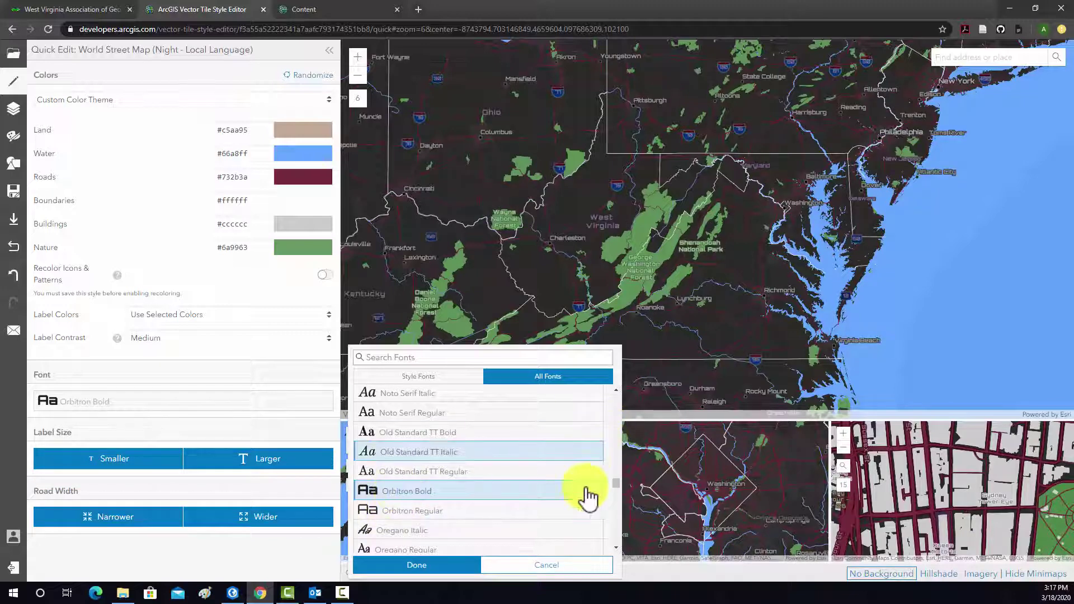
# - Confirm Orbitron Bold, then make the labels one step smaller and back larger
pyautogui.click(439, 566)
pyautogui.click(125, 460)
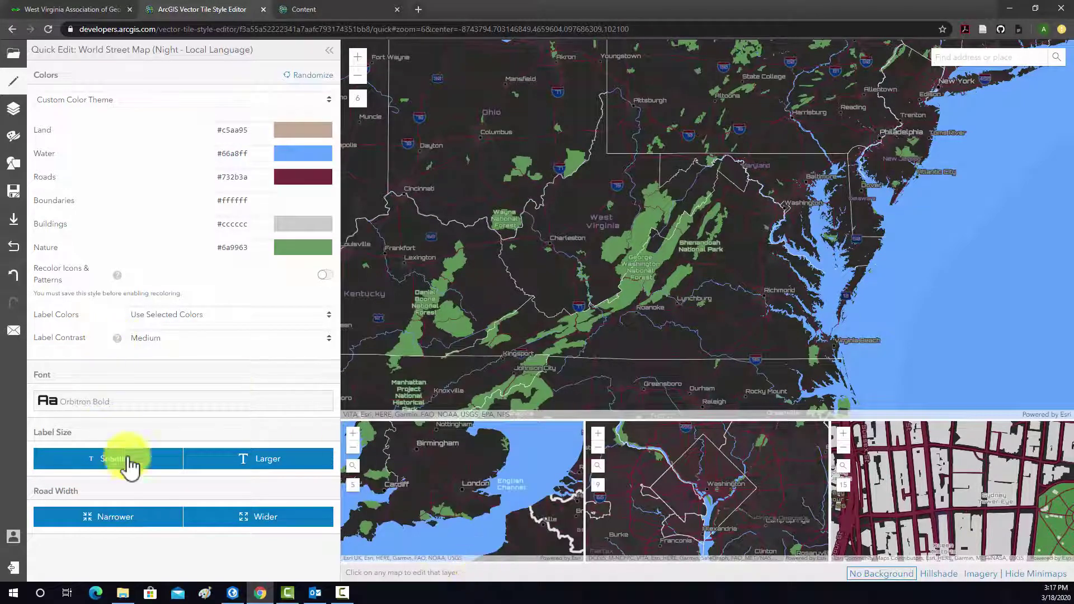
pyautogui.click(248, 465)
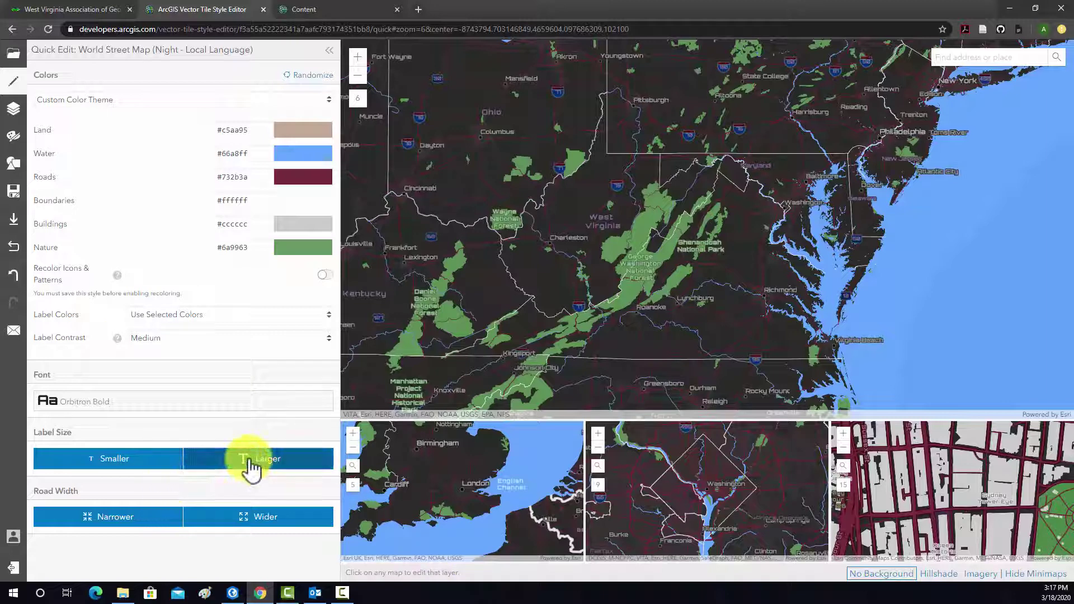
# - Narrow the road width two steps, then widen it back one step
pyautogui.click(137, 523)
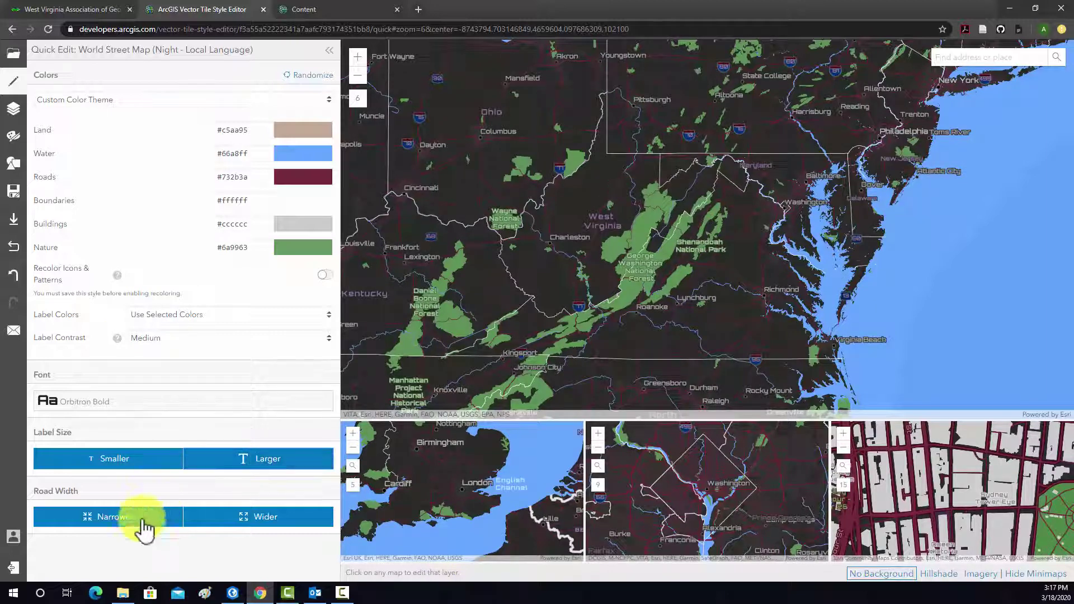
pyautogui.click(138, 529)
pyautogui.click(238, 532)
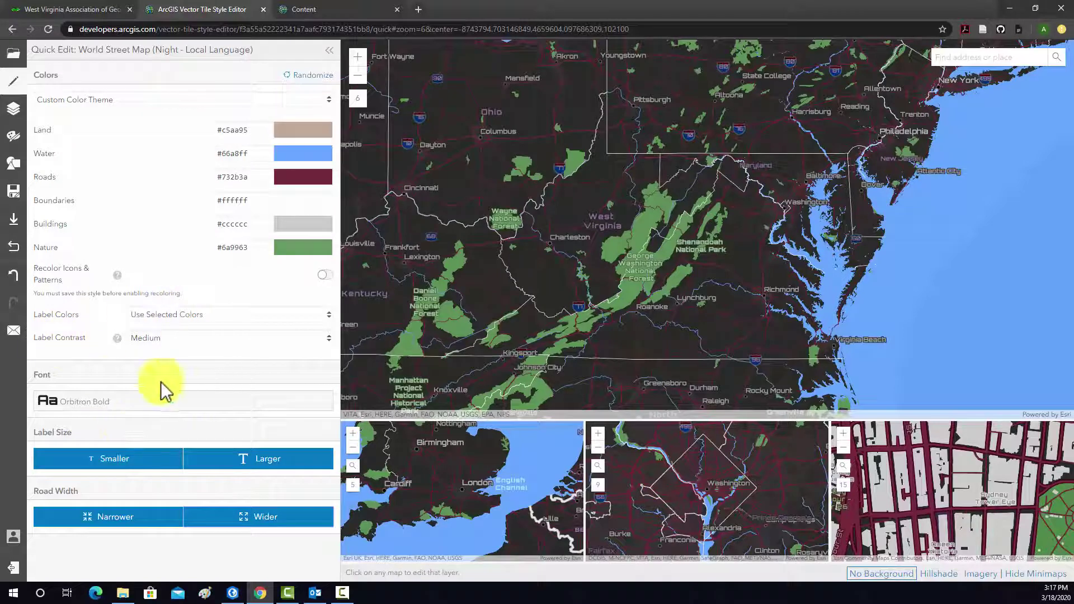
# - Move through Edit Layer Styles and Edit By Color to the Icons and Patterns page
pyautogui.click(14, 109)
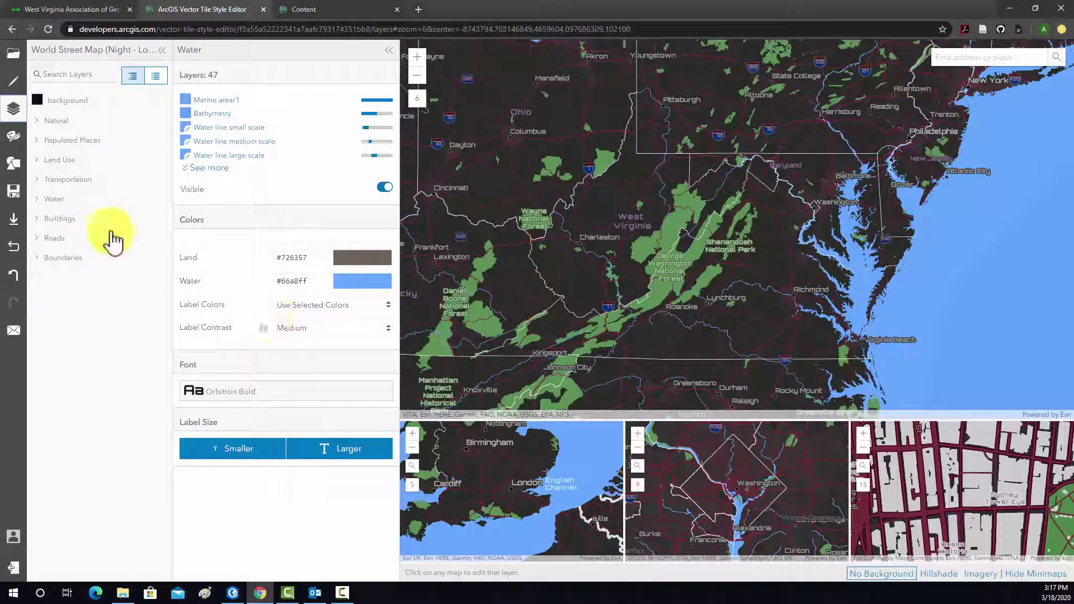
pyautogui.click(14, 139)
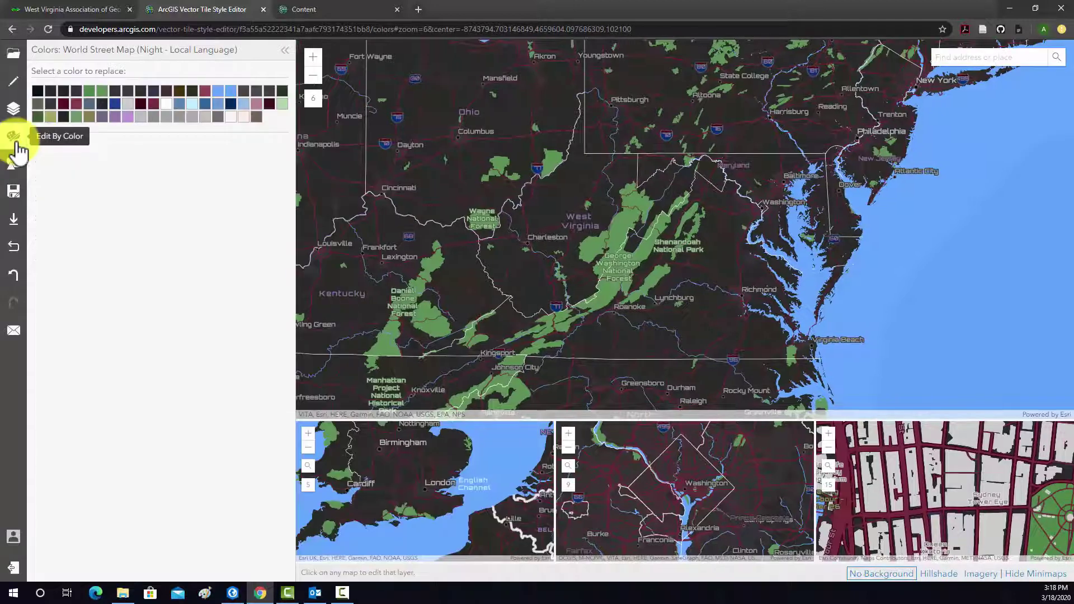
pyautogui.click(23, 165)
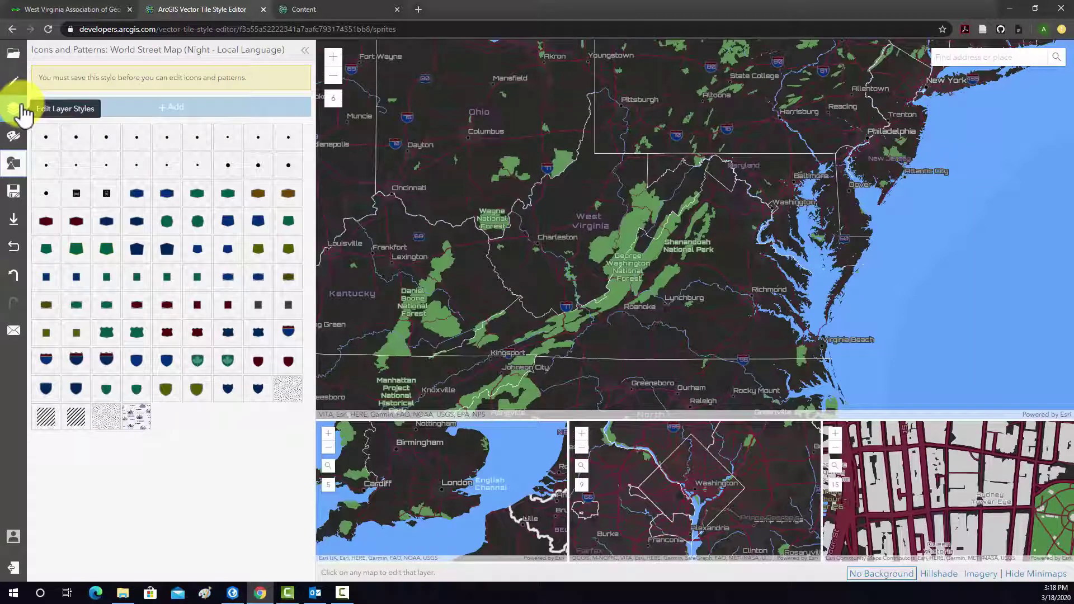
# - Change the Quick Edit land colour to tan #ad9684 and zoom out to view Europe and Africa
pyautogui.click(13, 81)
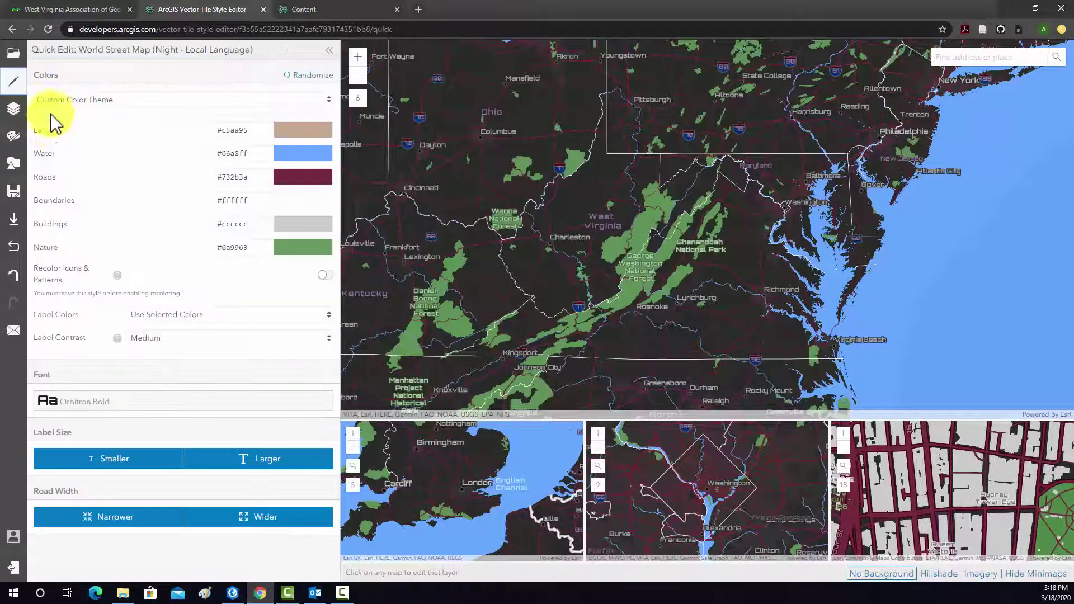
pyautogui.click(307, 133)
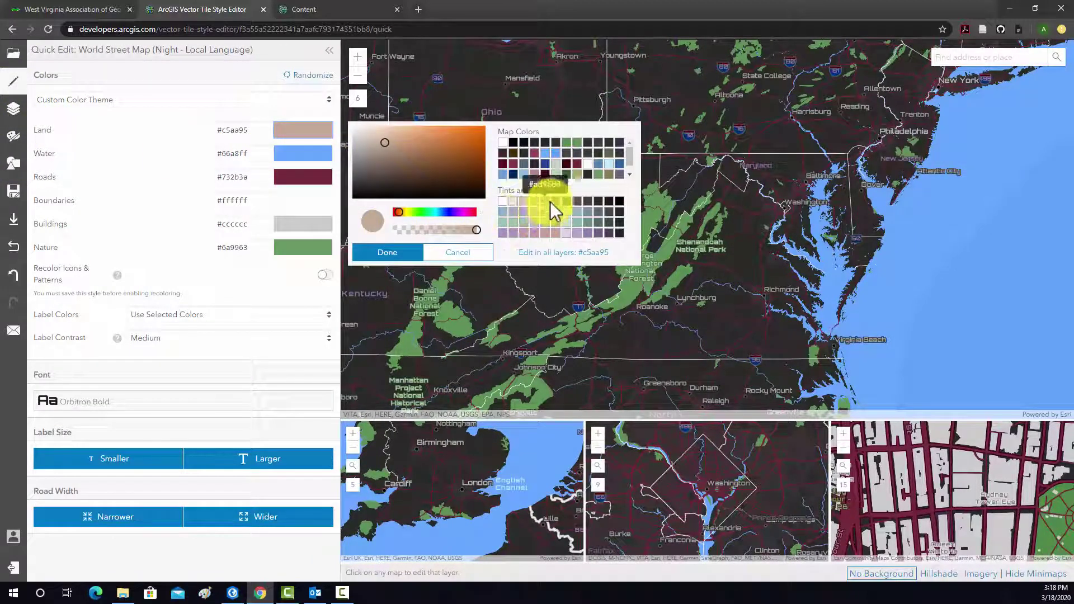
pyautogui.click(386, 253)
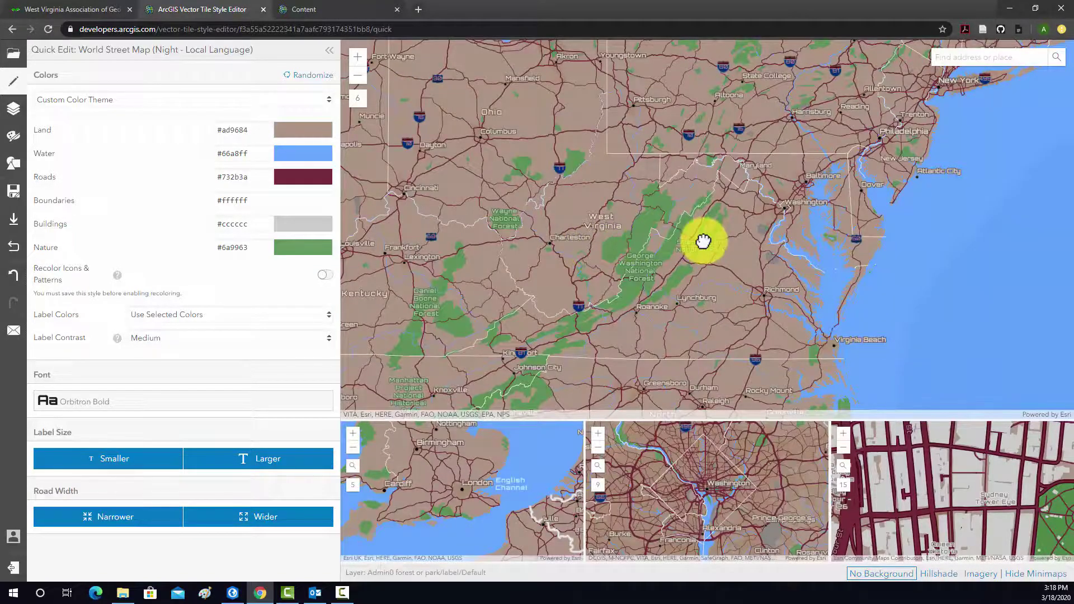
pyautogui.scroll(-2, 701, 240)
pyautogui.scroll(-2, 772, 258)
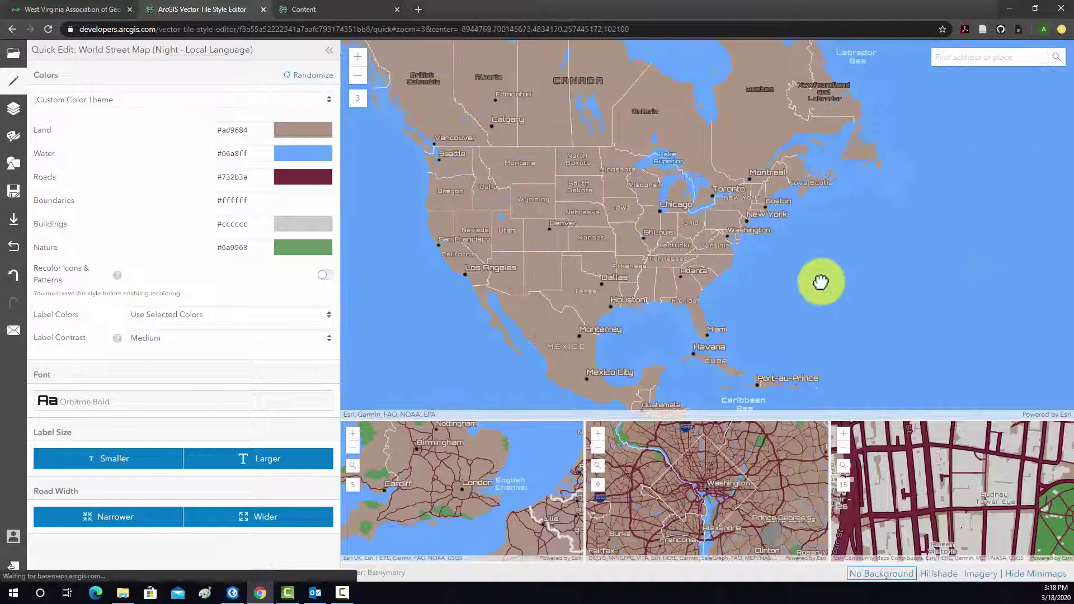
pyautogui.moveTo(820, 283); pyautogui.dragTo(619, 242)
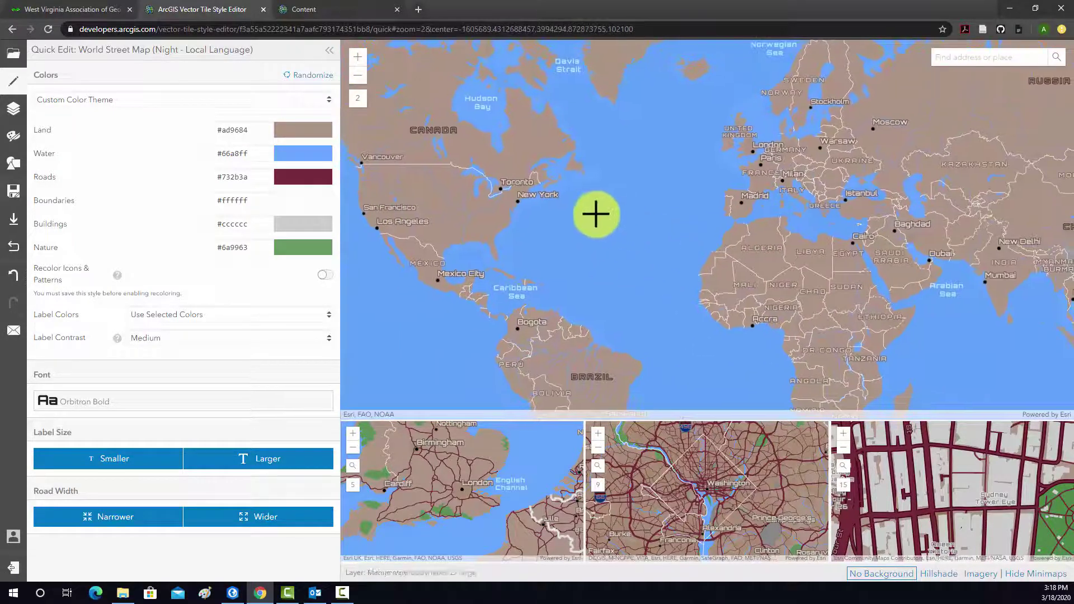
pyautogui.scroll(1, 652, 242)
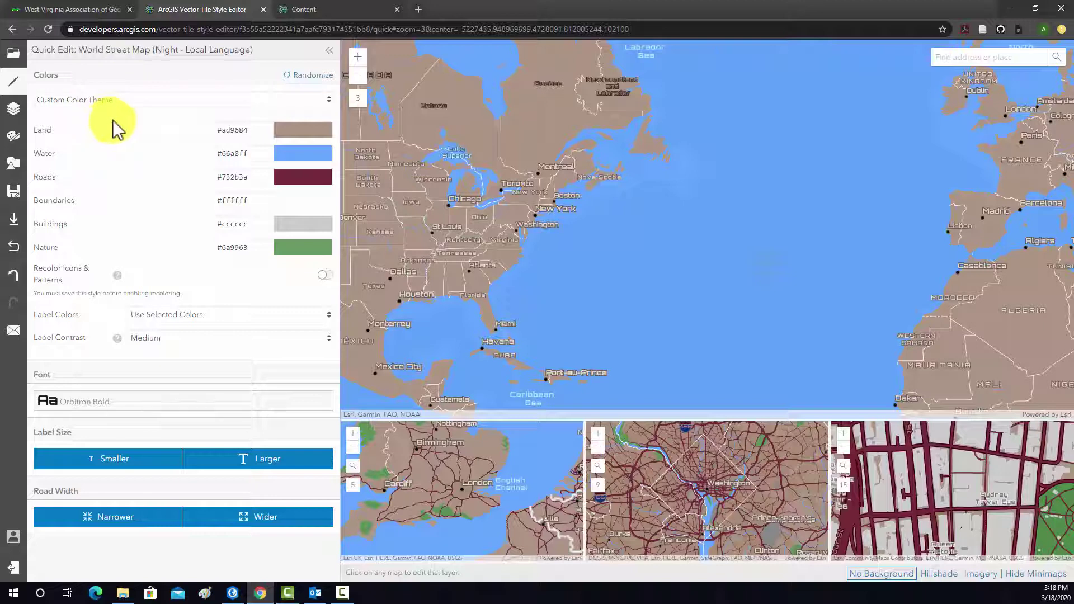
# - Save the style as 'Copy of World Street Map (Night - Local Language)' with default tags, shared with Me (Private)
pyautogui.click(13, 196)
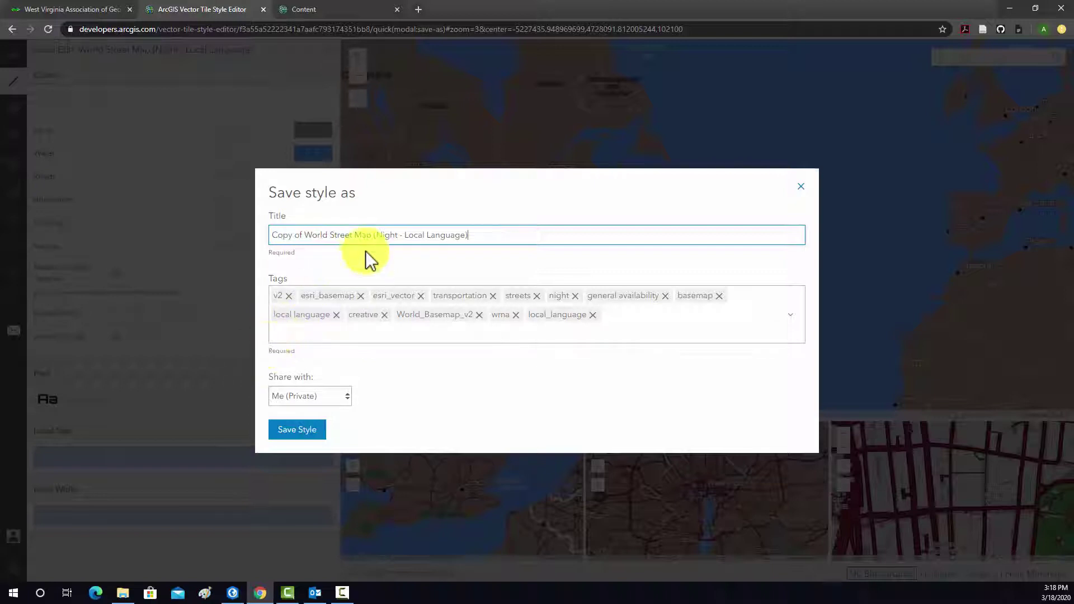
pyautogui.click(345, 398)
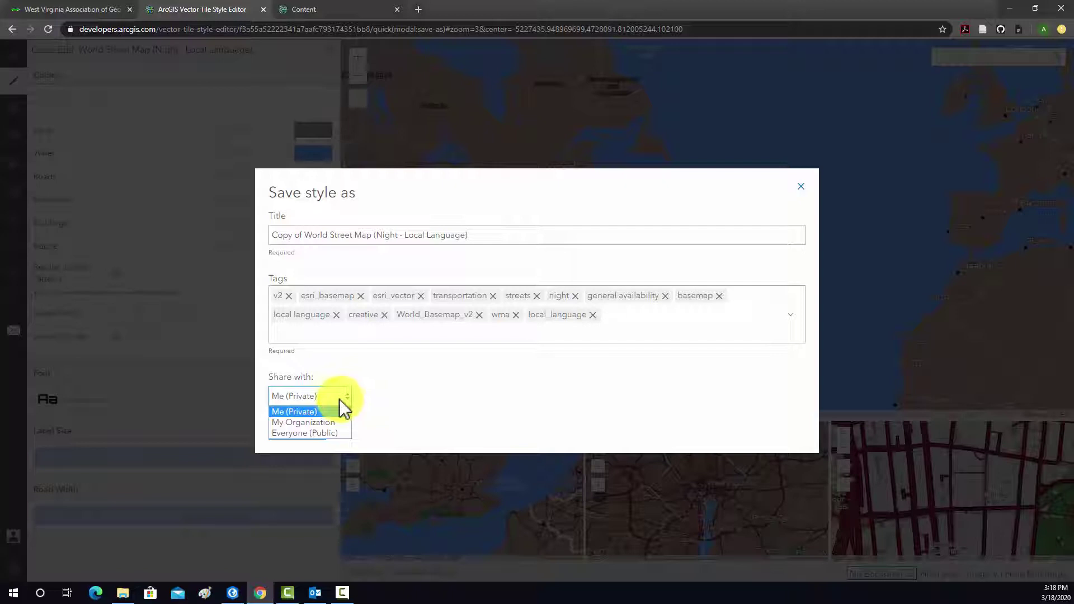
pyautogui.click(339, 398)
pyautogui.click(342, 398)
pyautogui.click(341, 398)
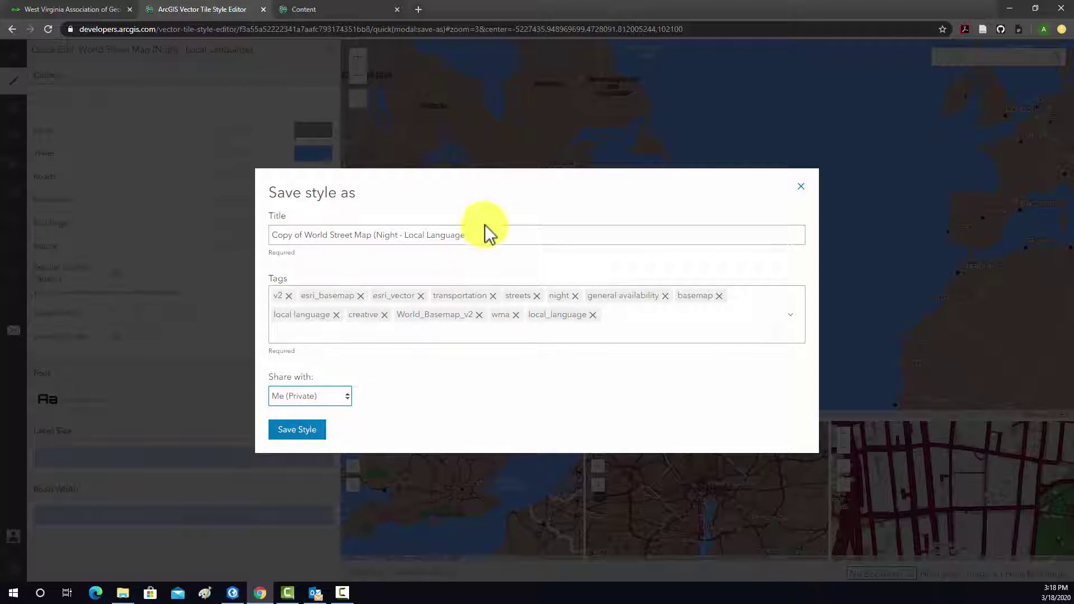
pyautogui.click(489, 238)
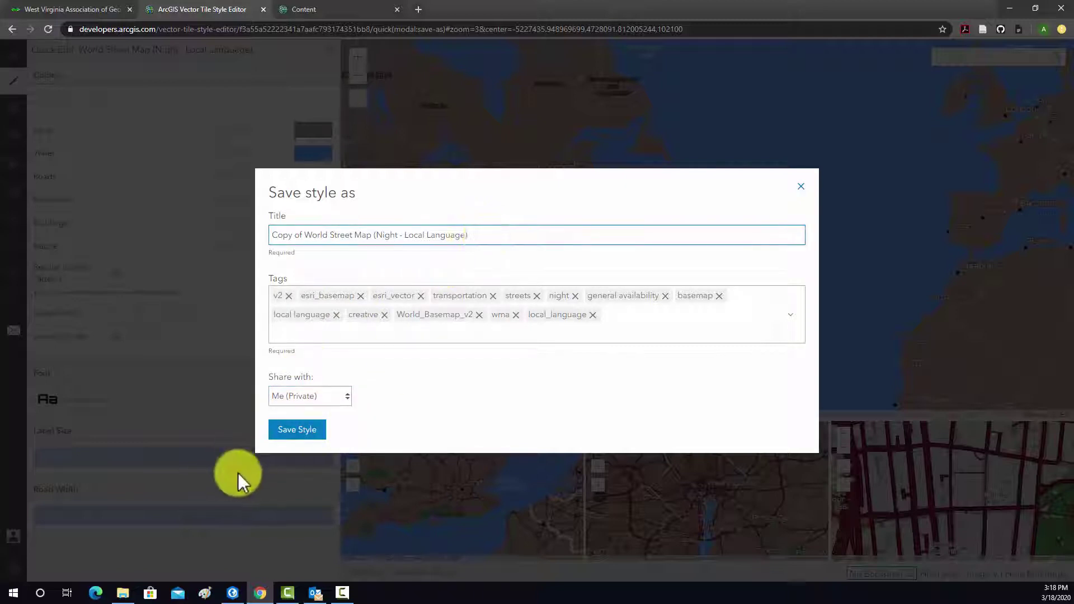
pyautogui.click(303, 431)
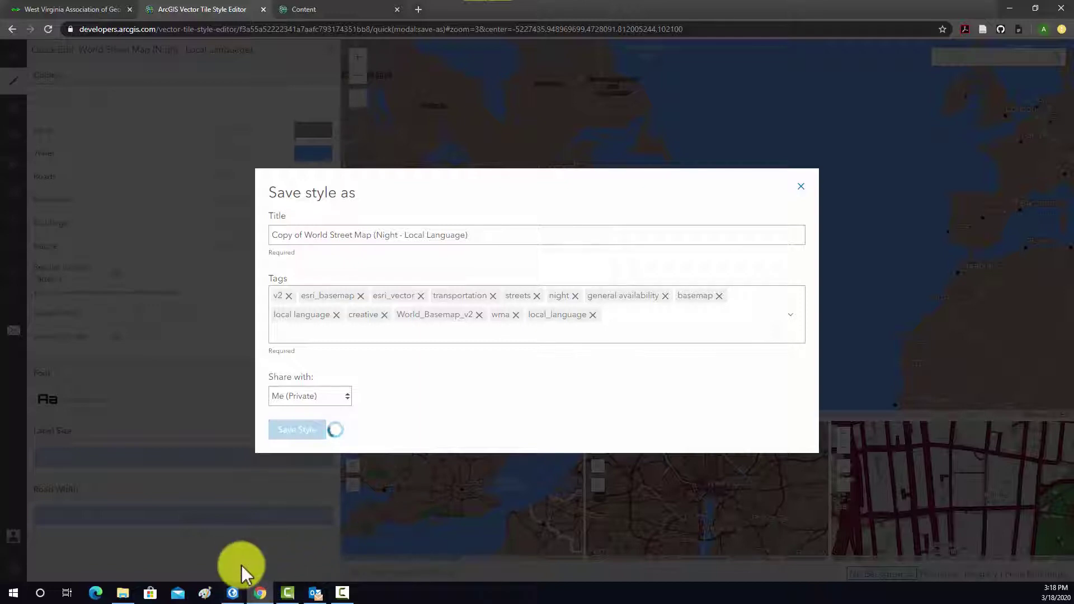
# - Bring up the mon_forest_web_map project in ArcGIS Pro and show the Add Data choices on the Map tab
pyautogui.click(232, 594)
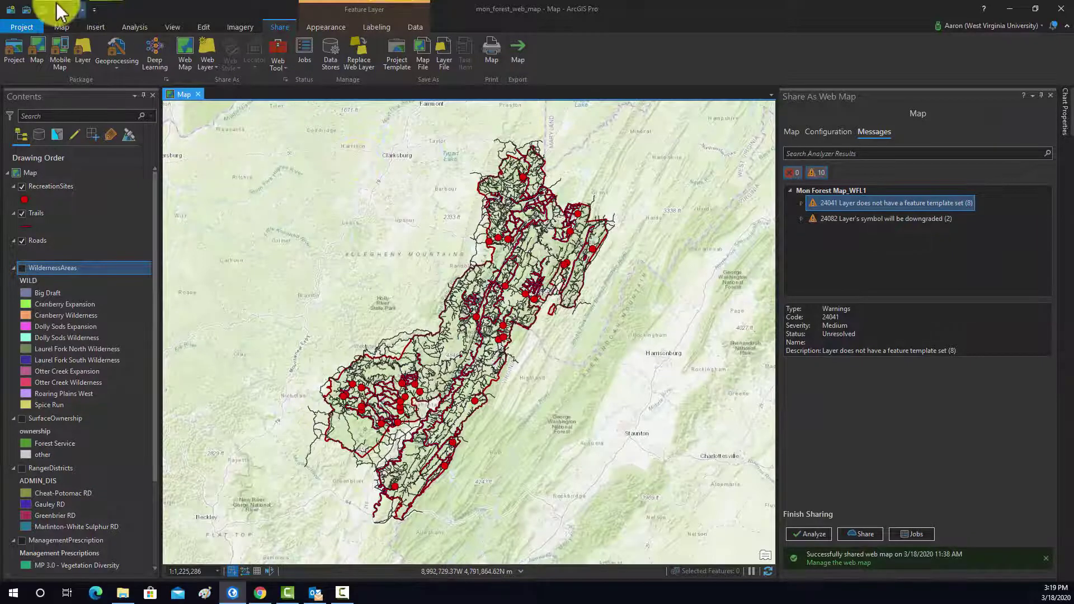
pyautogui.click(58, 28)
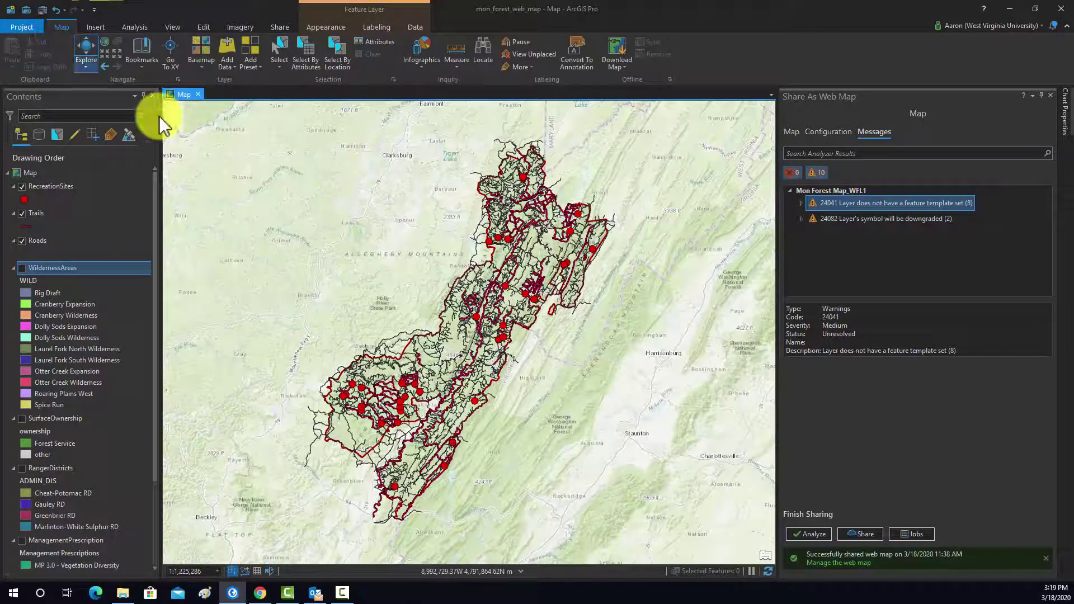
pyautogui.click(231, 63)
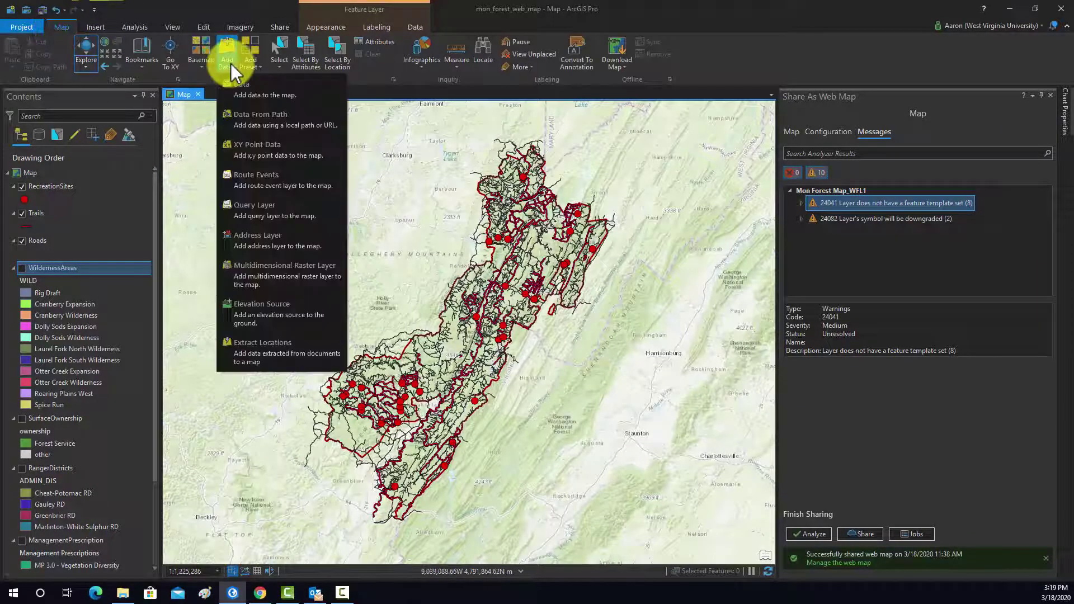
# - Add Copy of World Street Map (Night - Local Language) from My Content, then re-centre on West Virginia
pyautogui.click(249, 106)
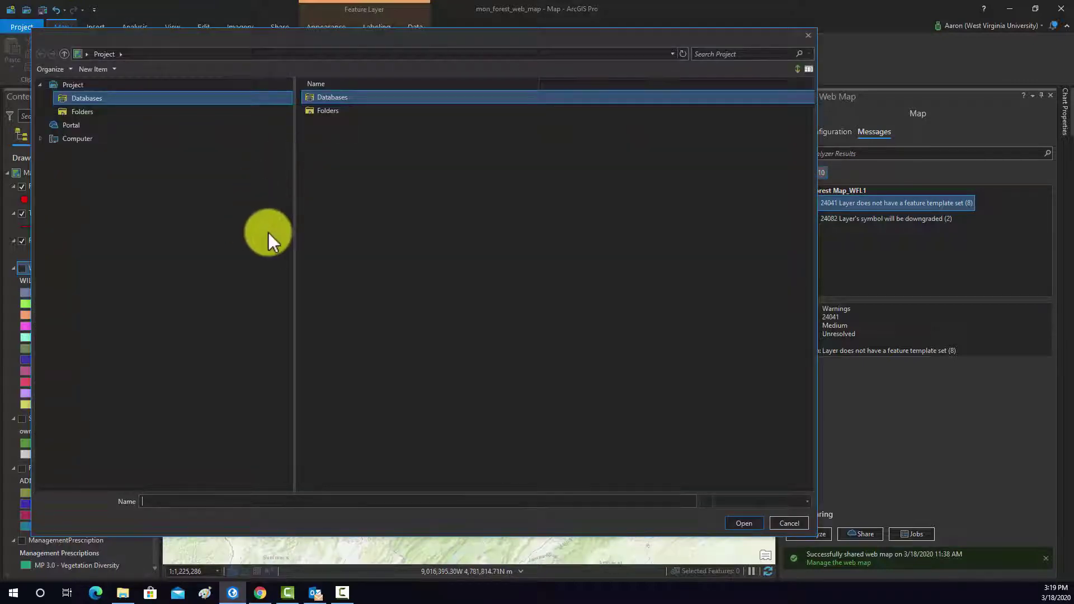
pyautogui.click(90, 139)
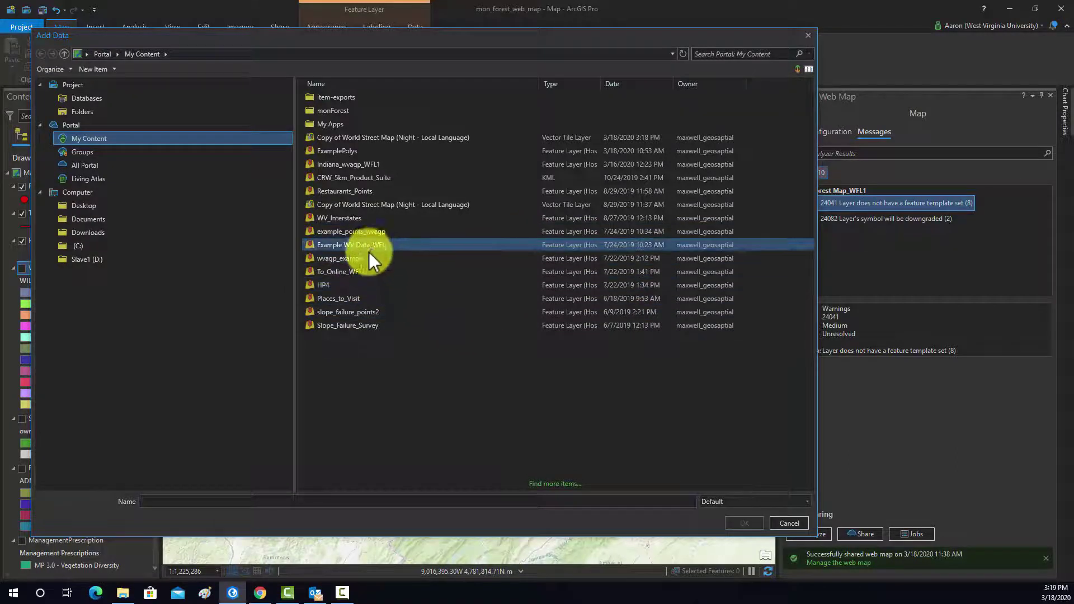
pyautogui.click(397, 137)
pyautogui.click(734, 522)
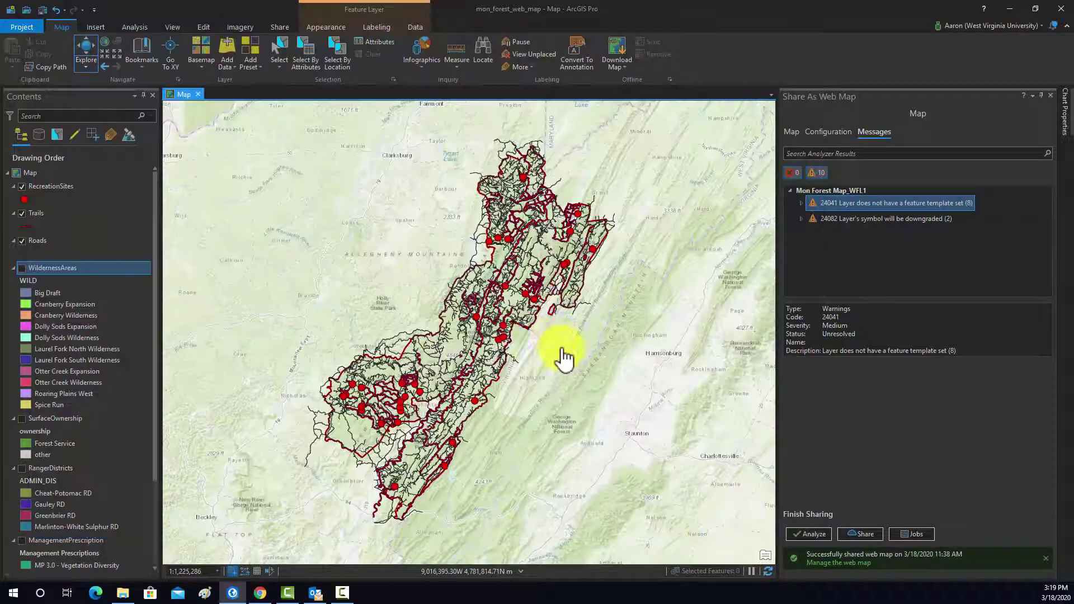
pyautogui.scroll(-5, 556, 344)
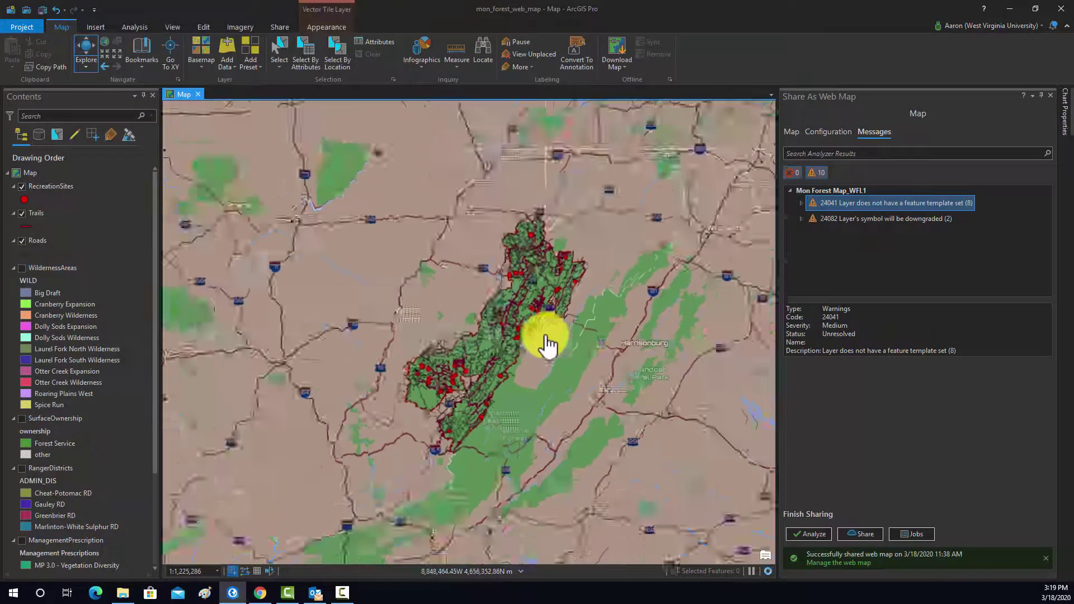
pyautogui.moveTo(573, 400)
pyautogui.mouseDown()
pyautogui.moveTo(328, 288)
pyautogui.moveTo(508, 350)
pyautogui.mouseUp()
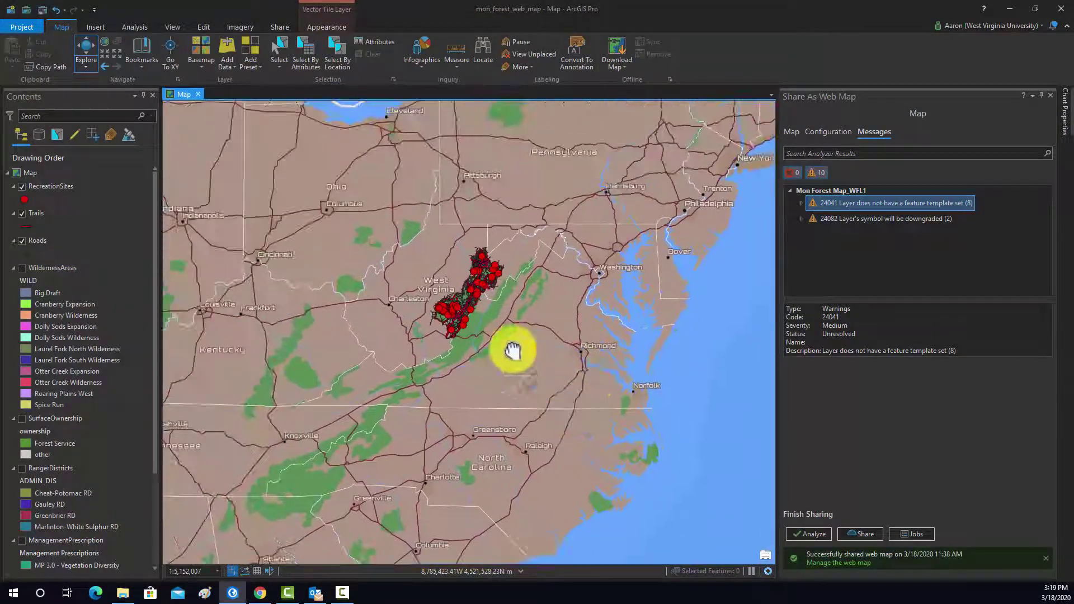
pyautogui.click(234, 70)
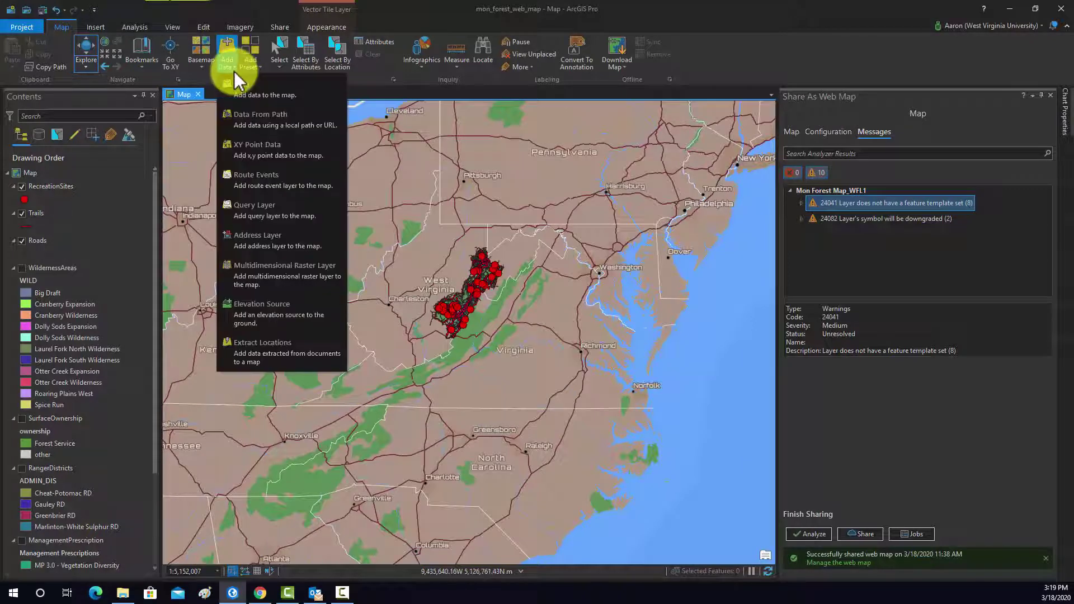
pyautogui.click(254, 97)
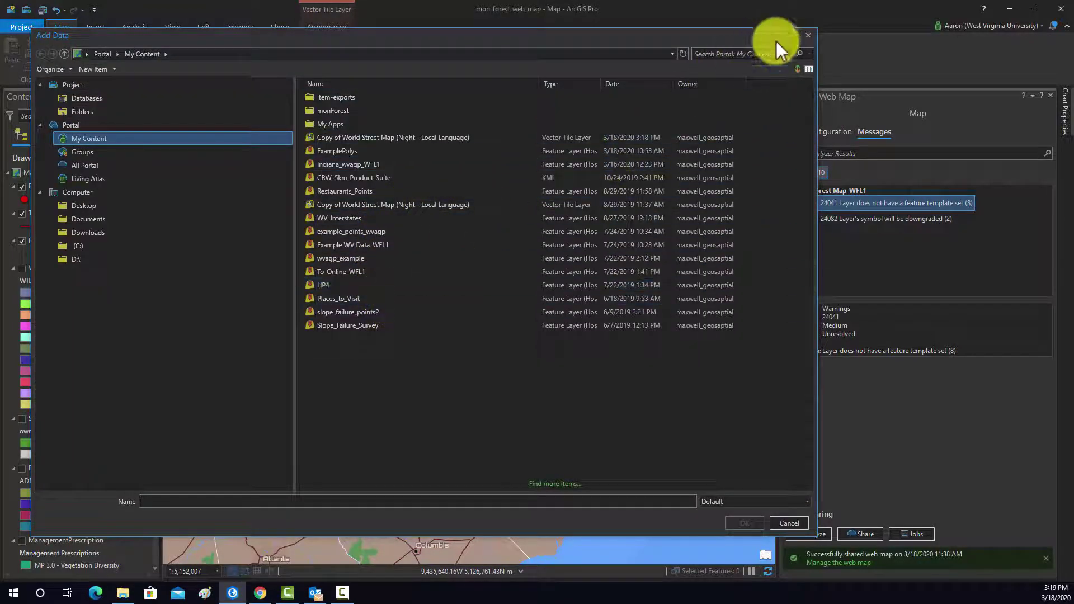
pyautogui.click(800, 35)
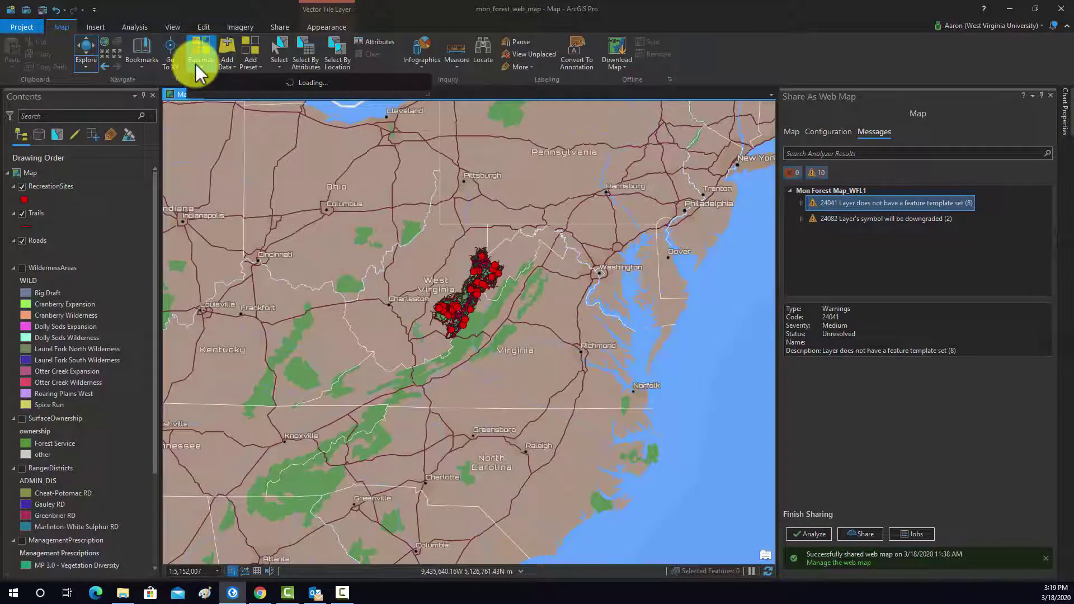
pyautogui.click(196, 64)
pyautogui.click(226, 65)
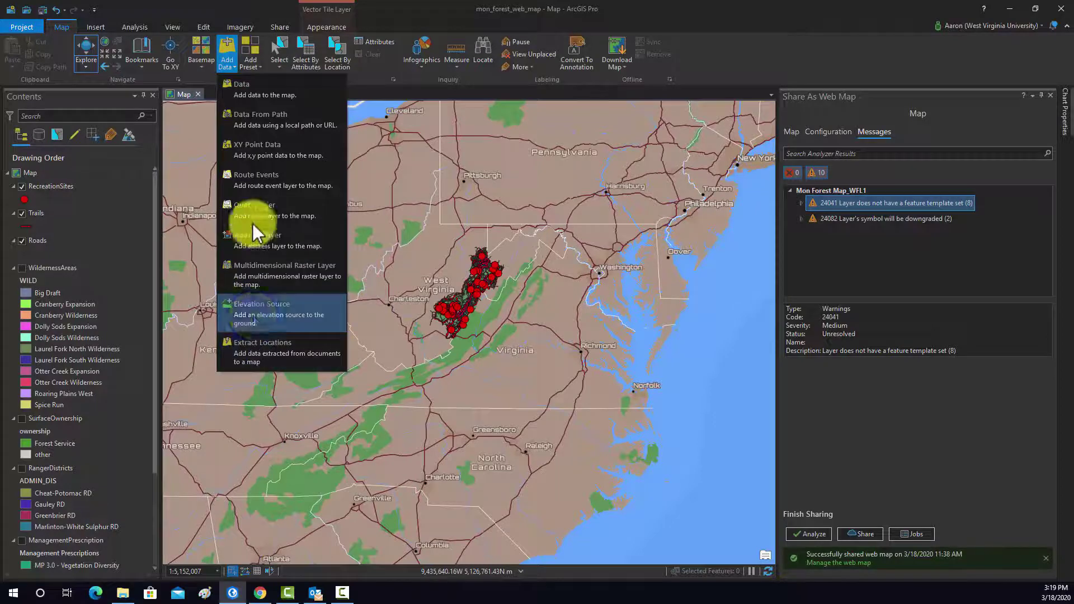
pyautogui.click(255, 91)
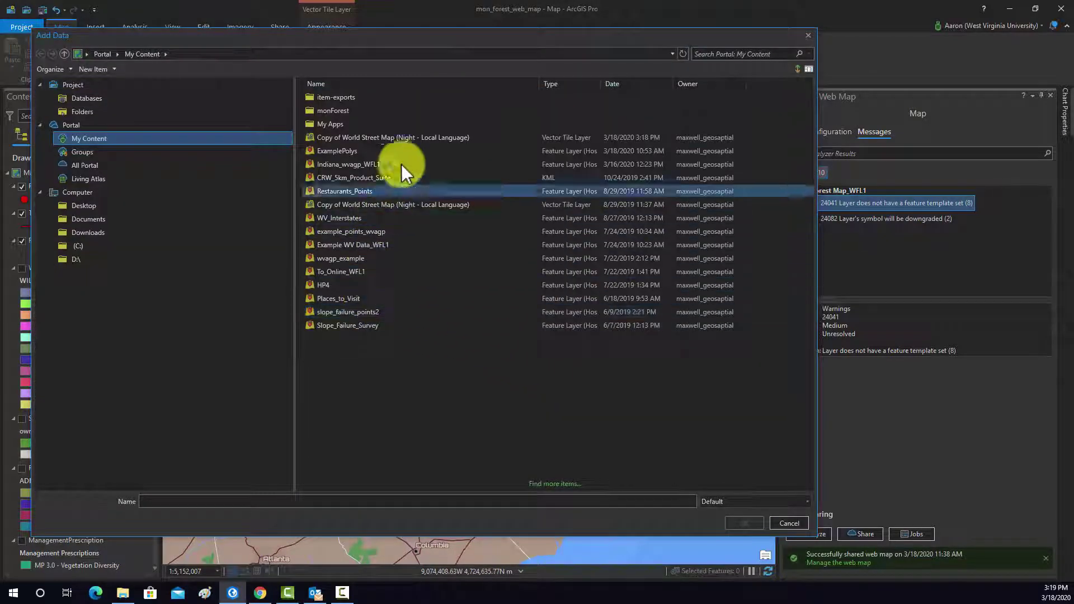
pyautogui.click(412, 138)
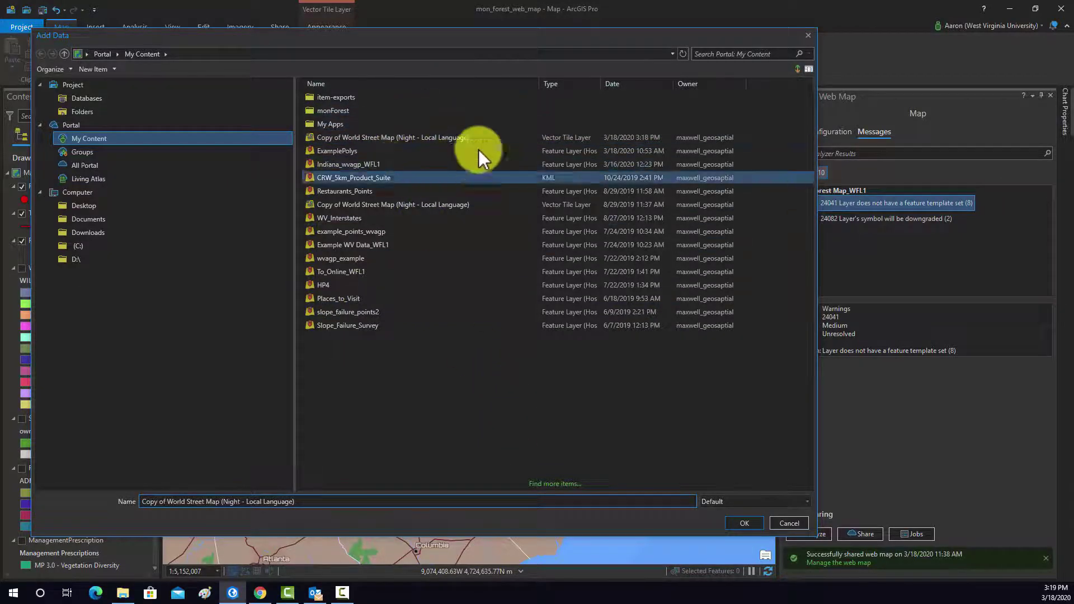
pyautogui.click(809, 35)
pyautogui.moveTo(552, 358); pyautogui.dragTo(503, 390)
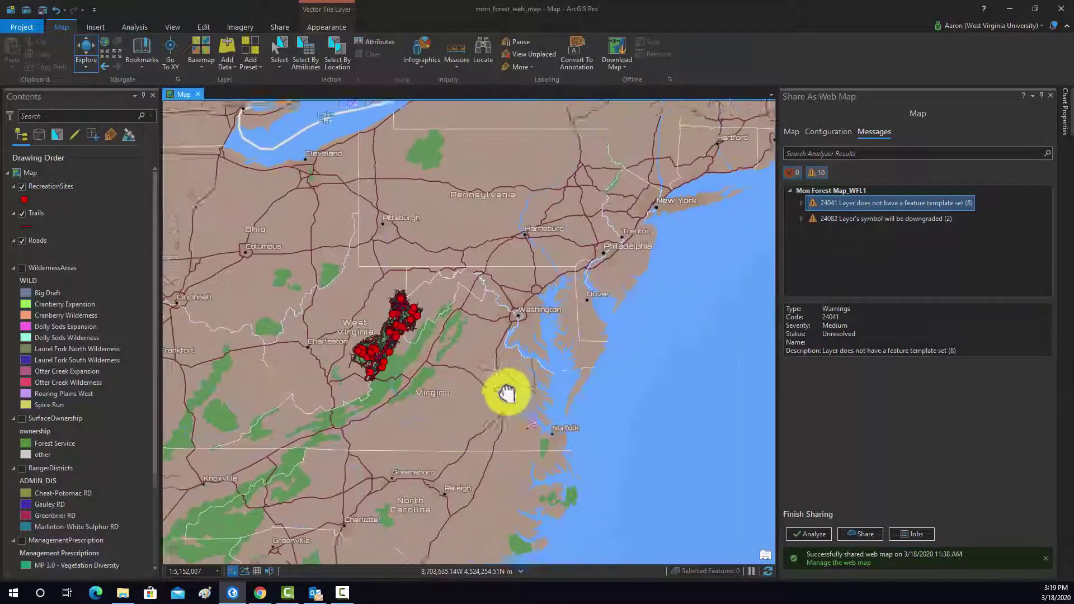
pyautogui.scroll(2, 476, 343)
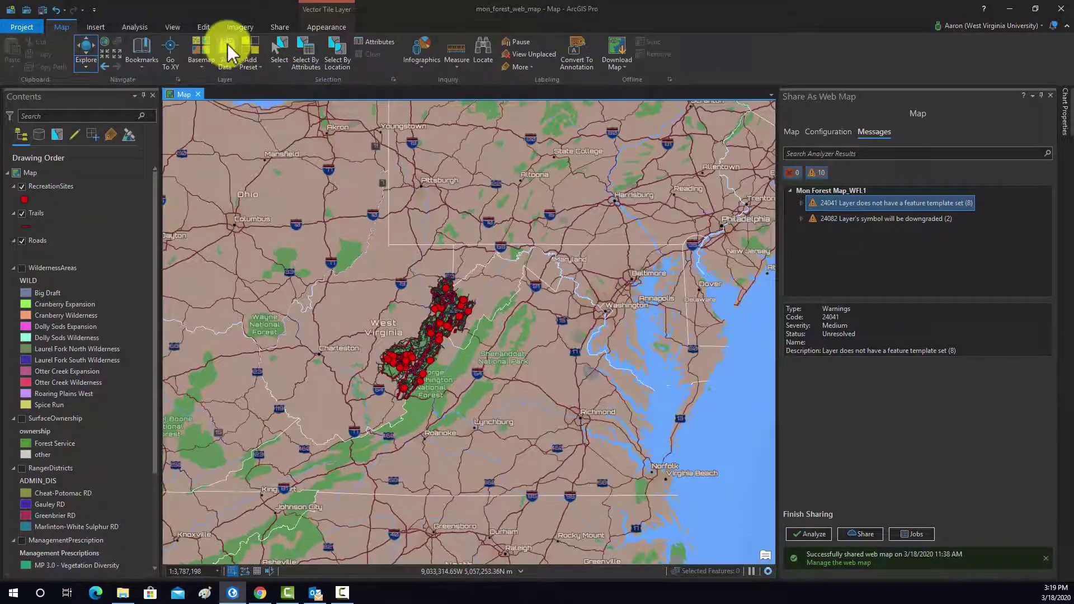
# - Add the Wildlife_Sightings_Mon_Forest layer from the monForest portal folder and zoom in
pyautogui.click(229, 56)
pyautogui.click(431, 108)
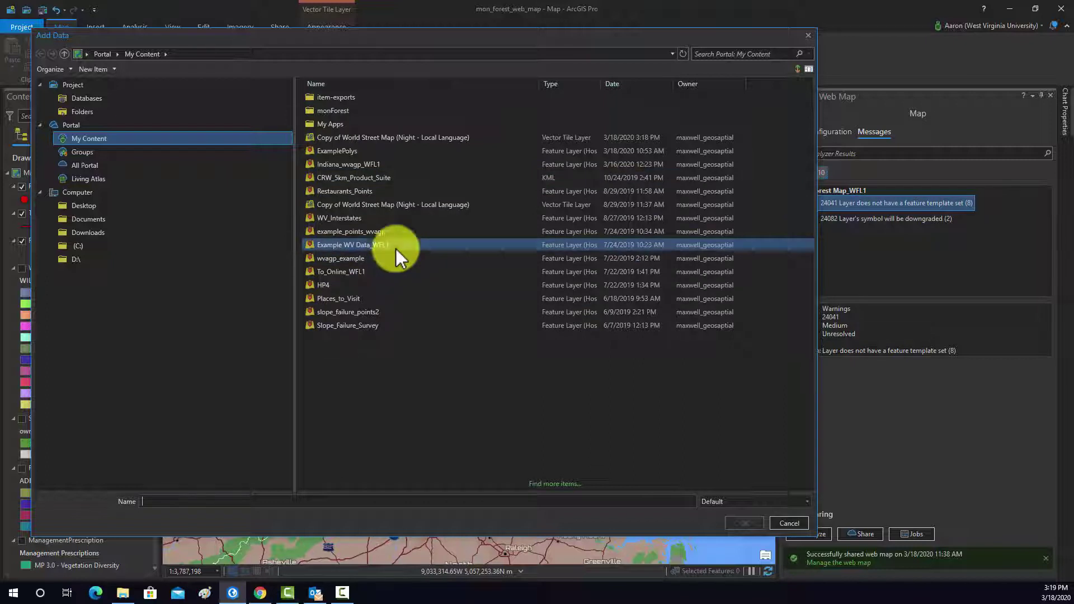
pyautogui.doubleClick(340, 112)
pyautogui.click(360, 97)
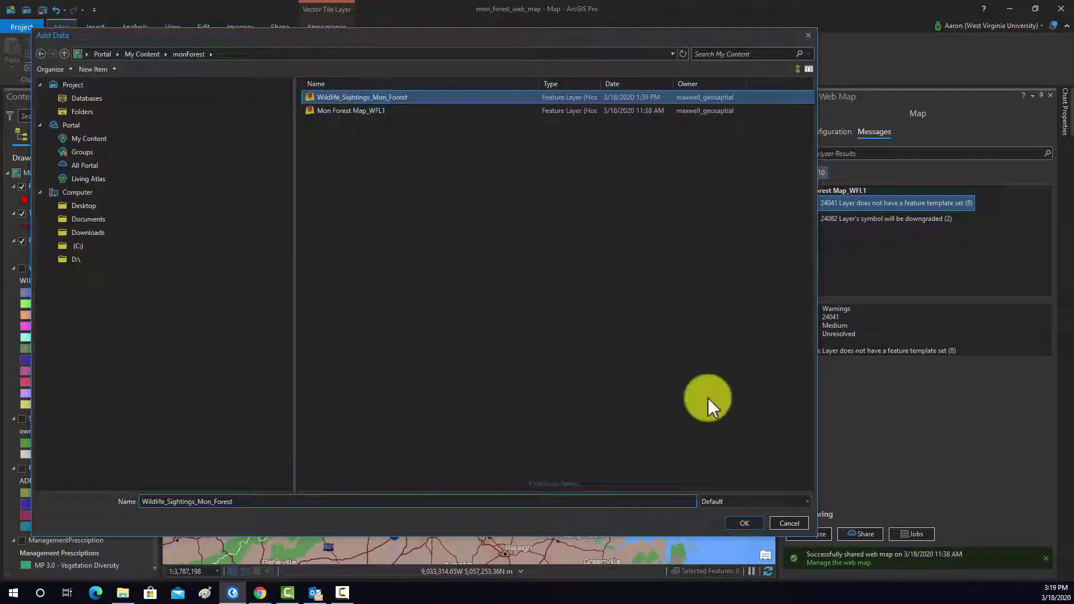
pyautogui.click(743, 524)
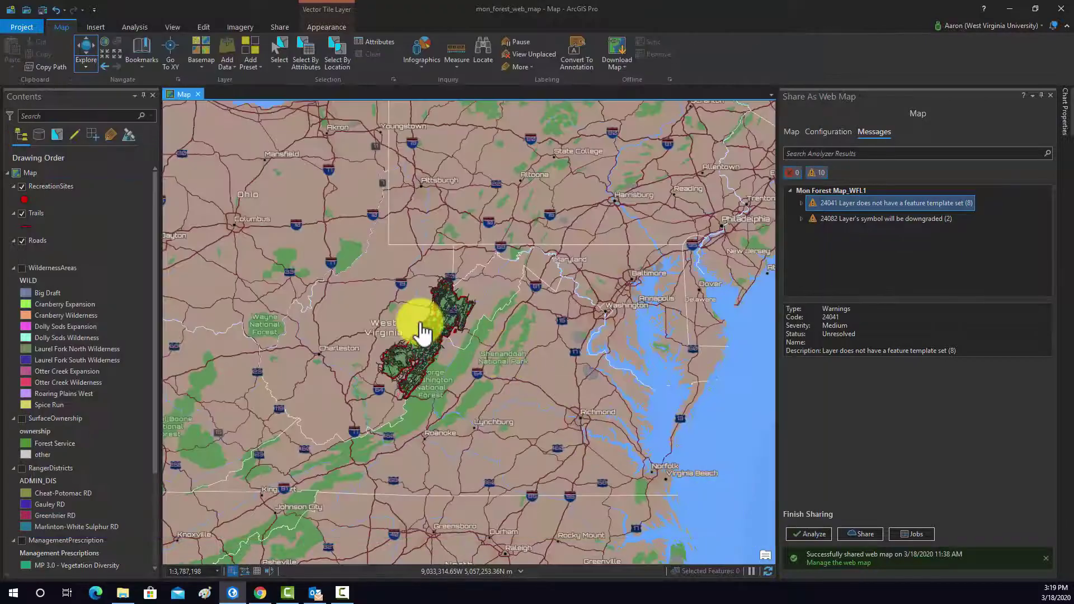
pyautogui.scroll(4, 448, 307)
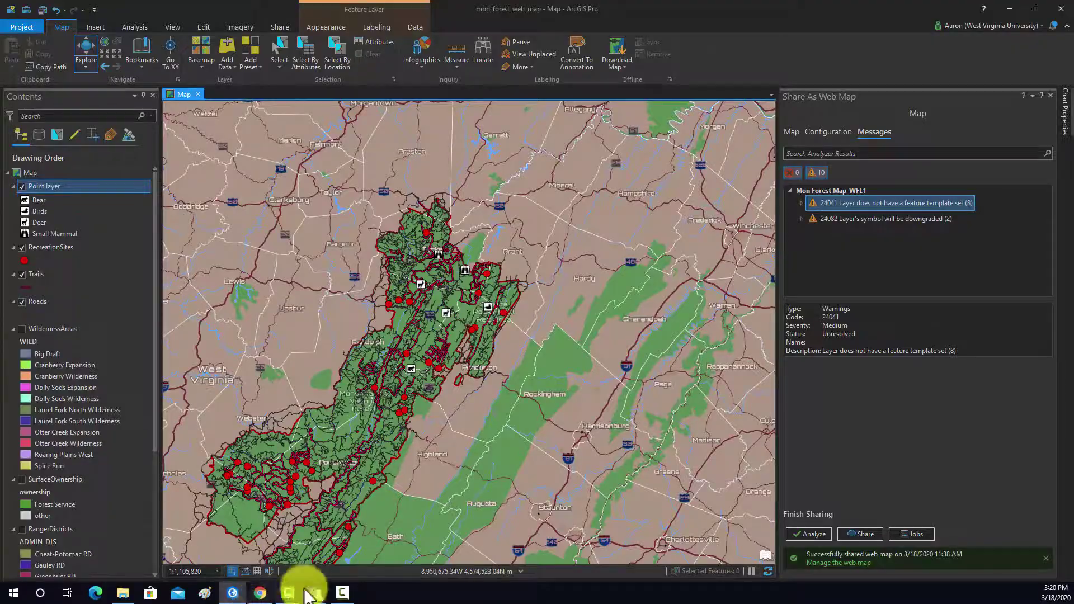
# - Open the Mon Forest Map web map from the ArcGIS Online content page in Chrome
pyautogui.click(260, 592)
pyautogui.click(331, 10)
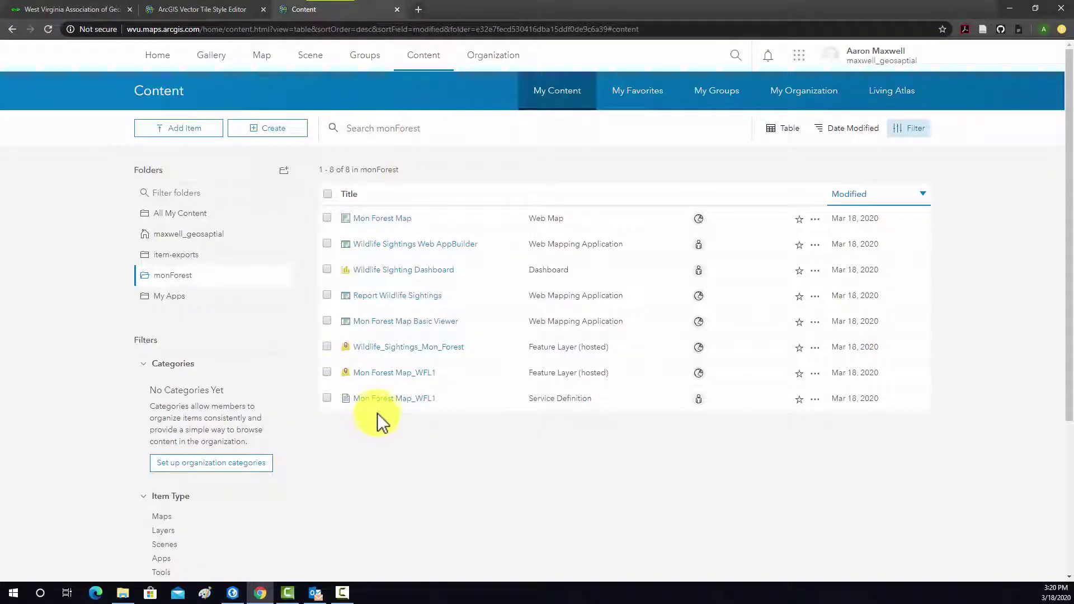
pyautogui.click(378, 219)
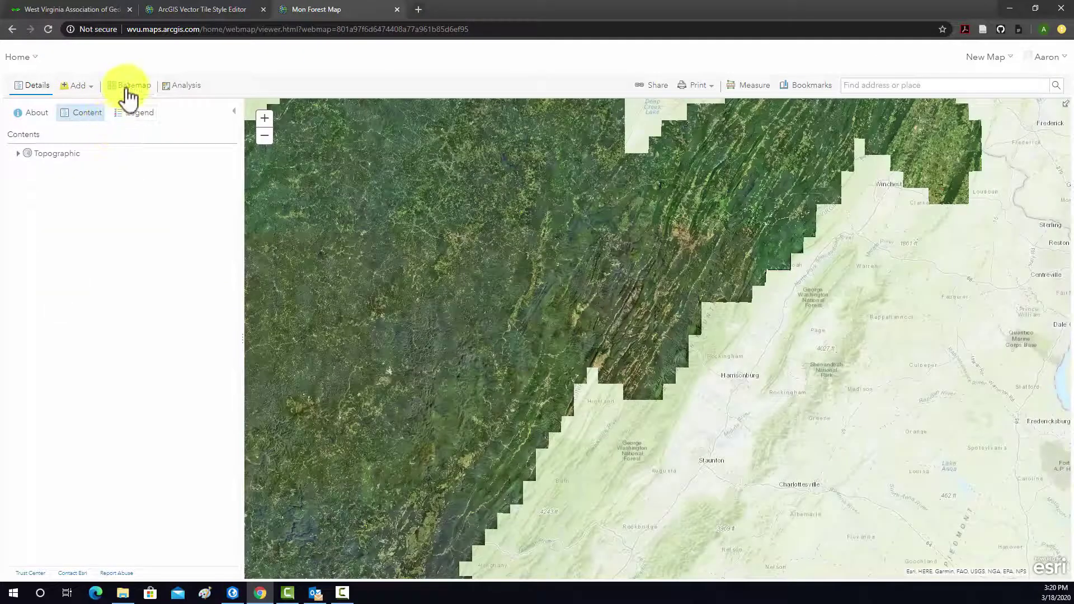
# - Search your own content and add Copy of World Street Map (Night - Local Language) to the web map
pyautogui.click(128, 88)
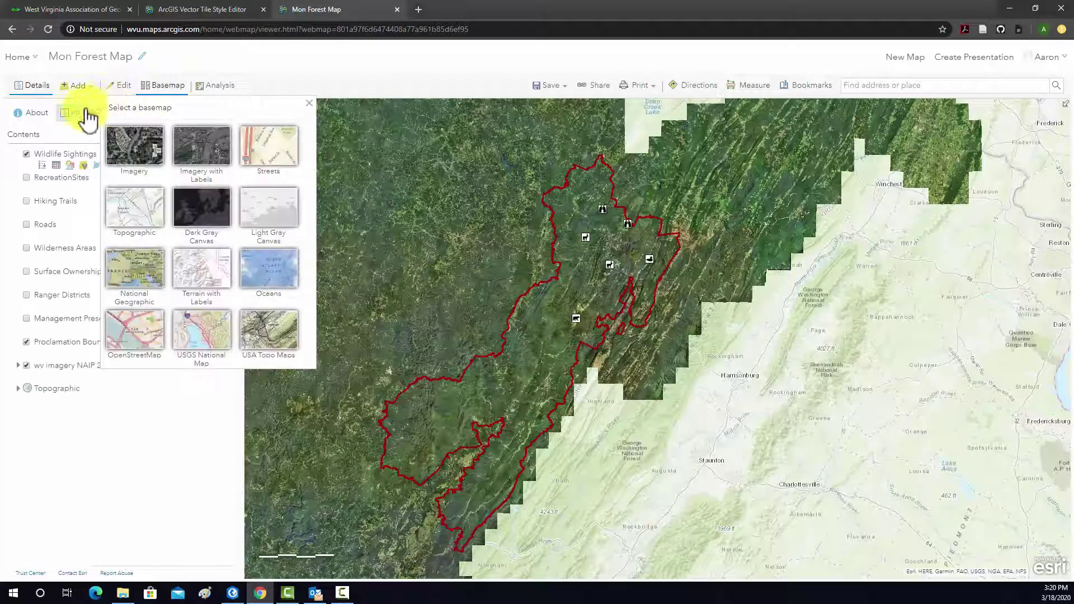
pyautogui.click(80, 87)
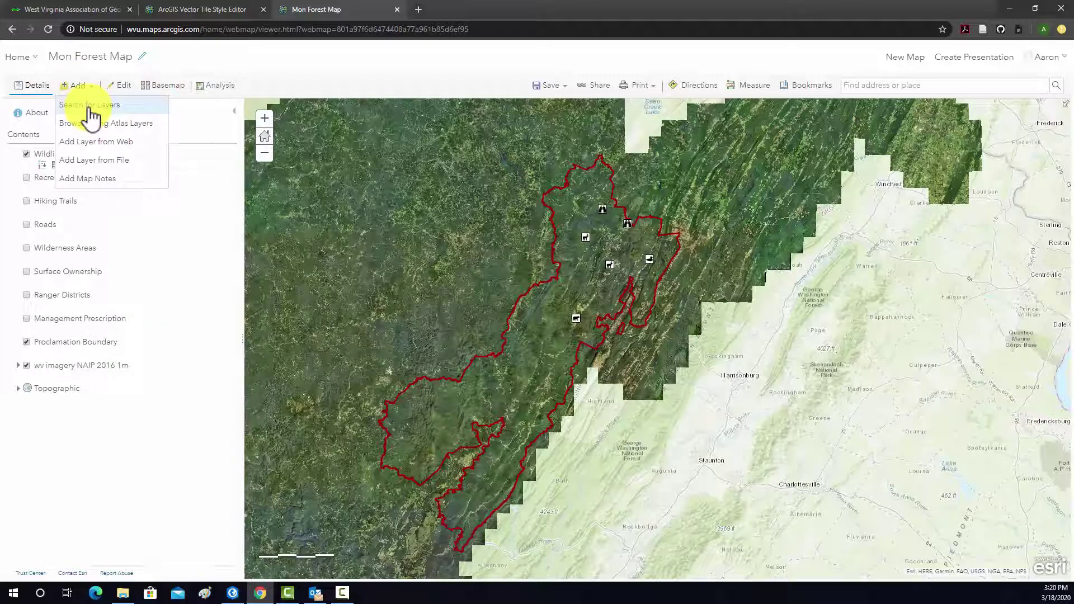
pyautogui.click(90, 114)
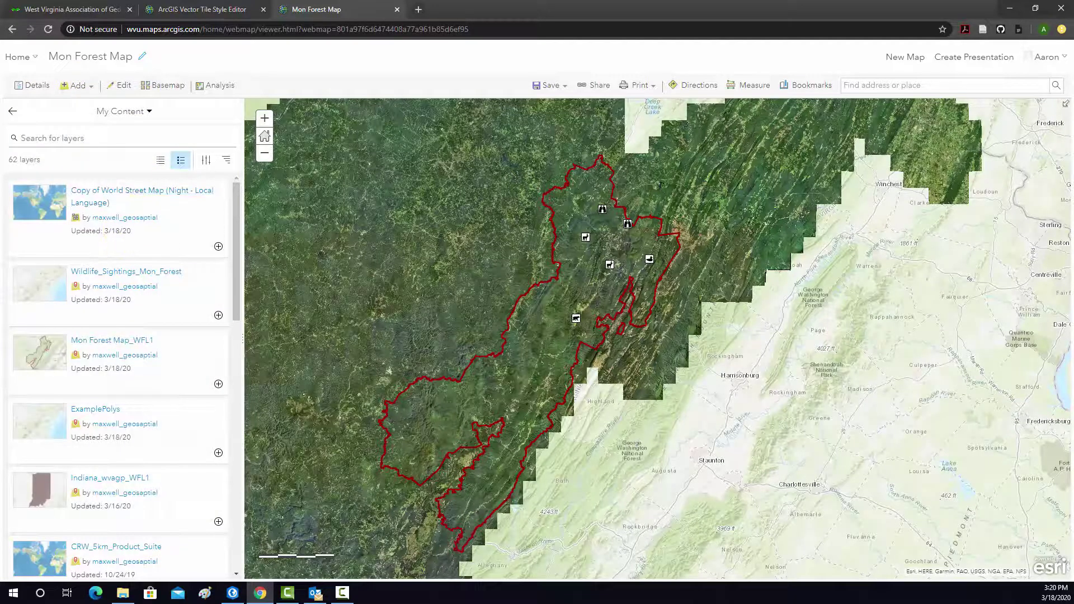
pyautogui.click(218, 247)
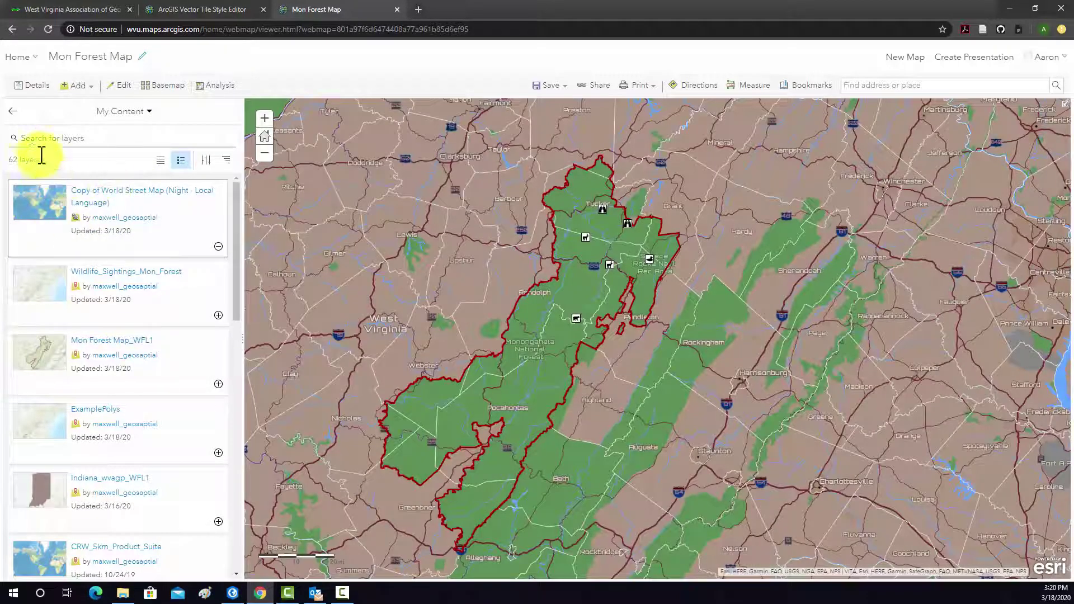
# - Move Copy of World Street Map (Night - Local Language) into the basemap, then view West Virginia
pyautogui.click(12, 112)
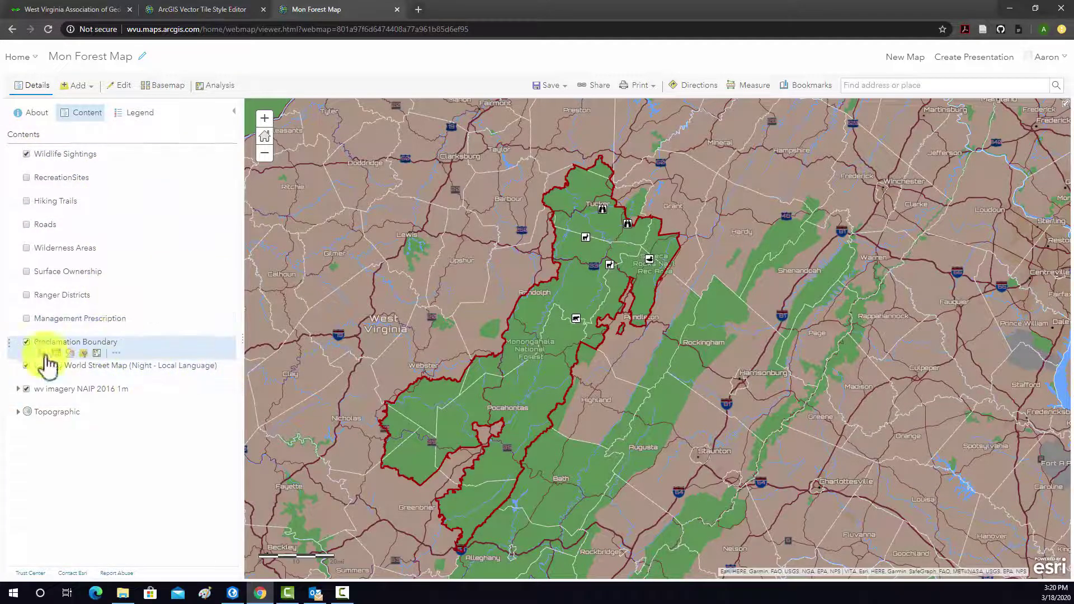
pyautogui.click(59, 378)
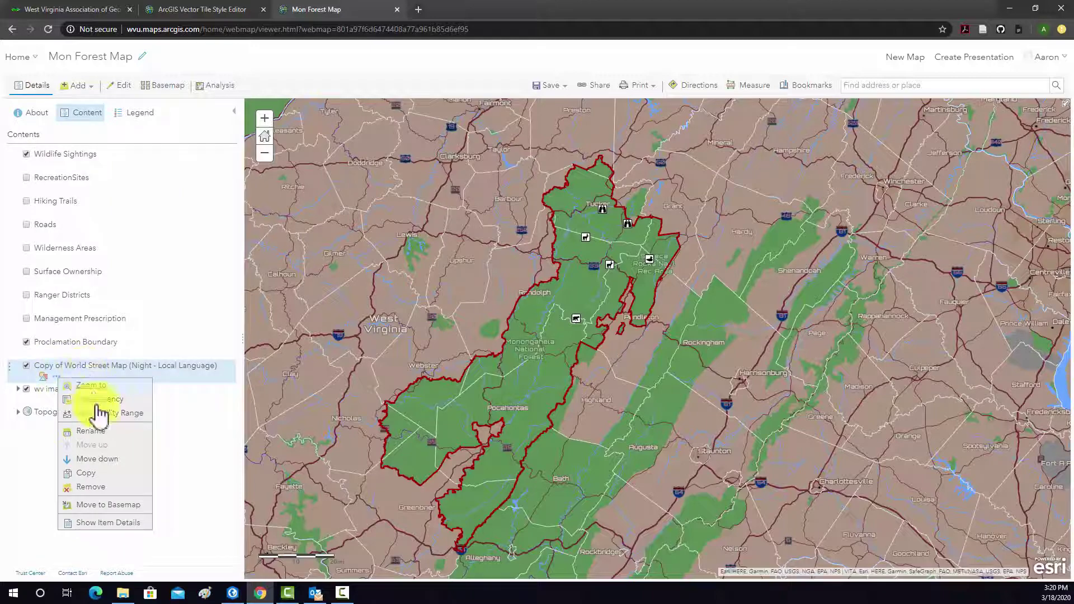
pyautogui.click(102, 506)
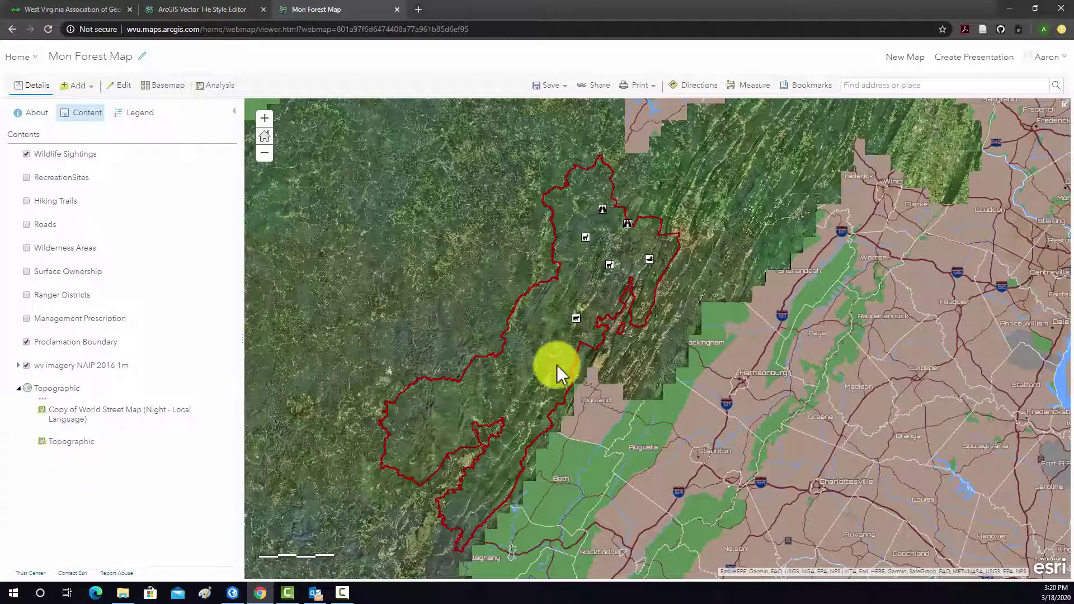
pyautogui.scroll(-3, 557, 365)
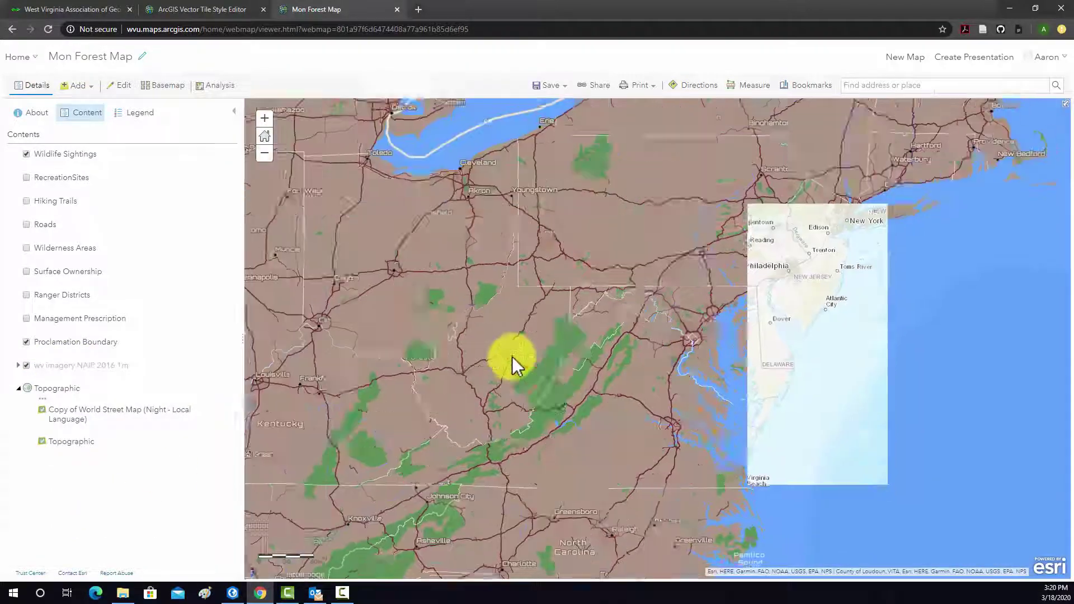
pyautogui.scroll(-1, 695, 364)
pyautogui.moveTo(696, 364)
pyautogui.mouseDown()
pyautogui.moveTo(758, 401)
pyautogui.moveTo(716, 397)
pyautogui.moveTo(682, 364)
pyautogui.mouseUp()
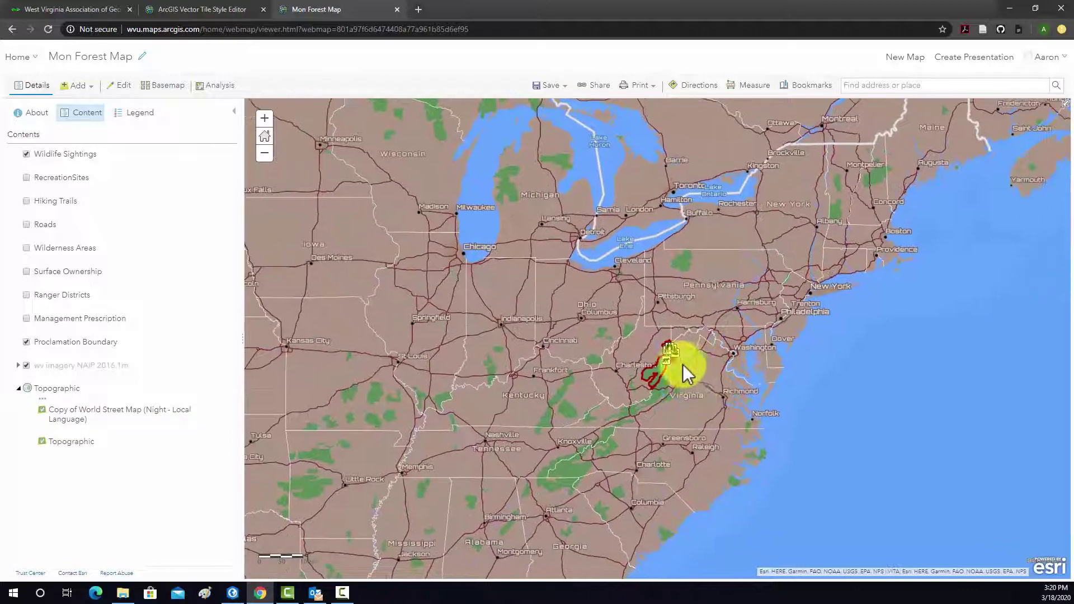
pyautogui.scroll(3, 677, 364)
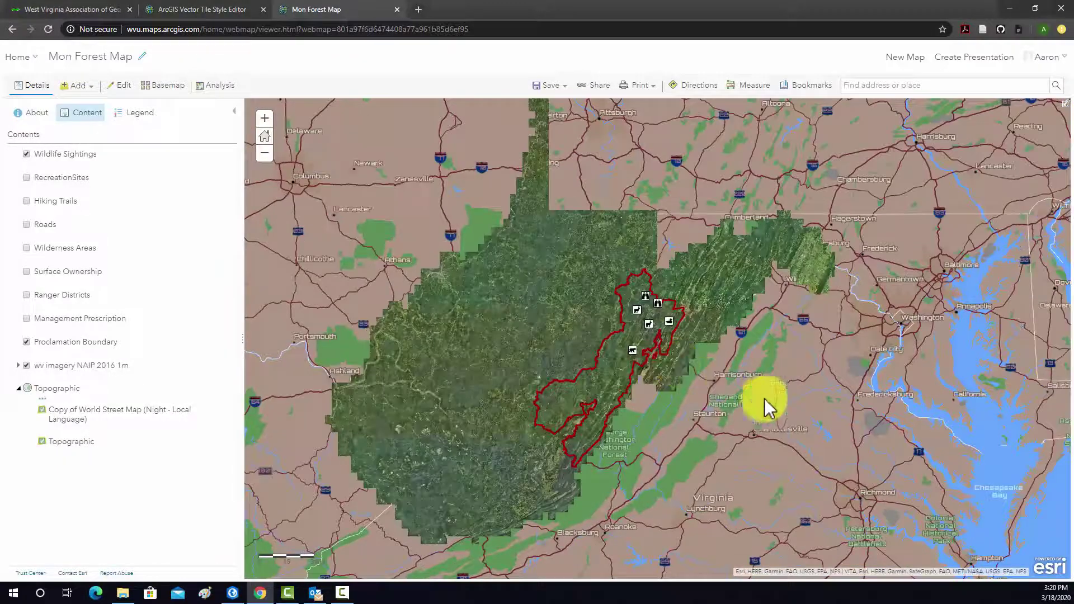
pyautogui.moveTo(767, 408); pyautogui.dragTo(887, 372)
# - Save Mon Forest Map and dismiss the Update Sharing prompt
pyautogui.click(556, 86)
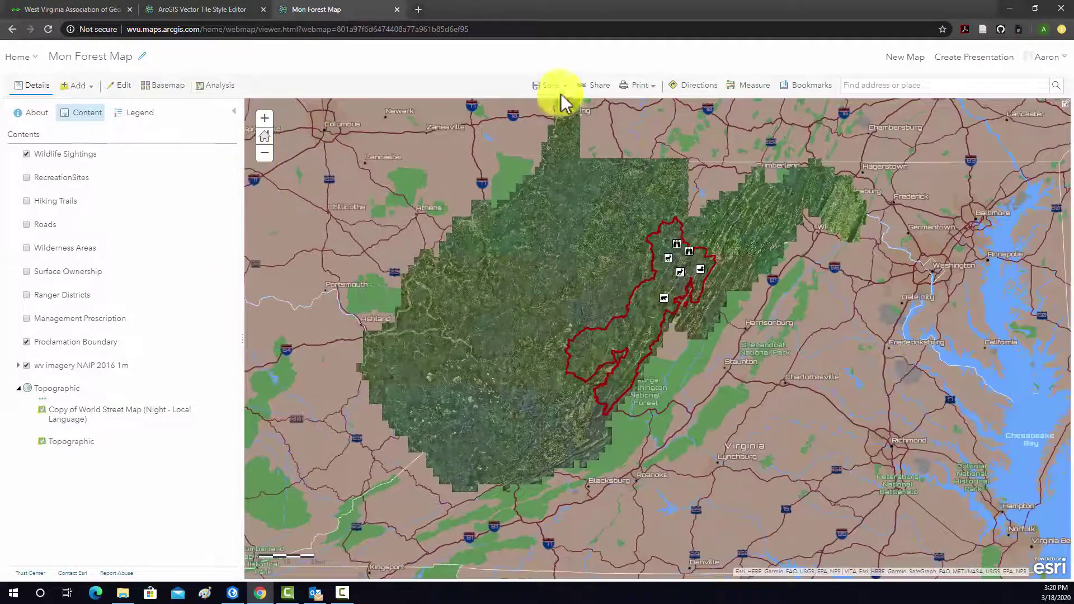
pyautogui.click(540, 105)
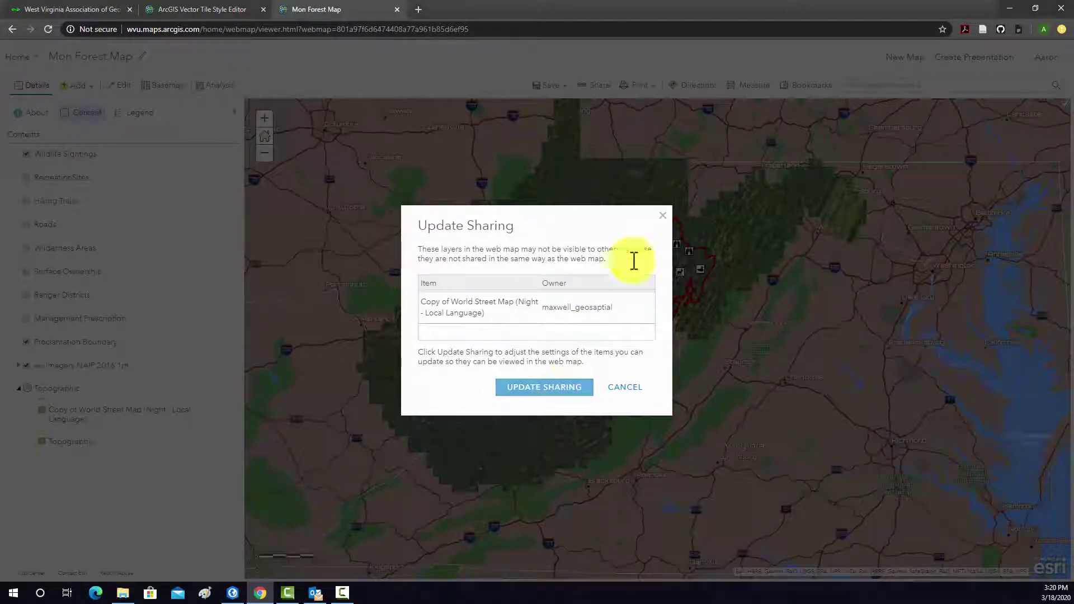
pyautogui.click(543, 389)
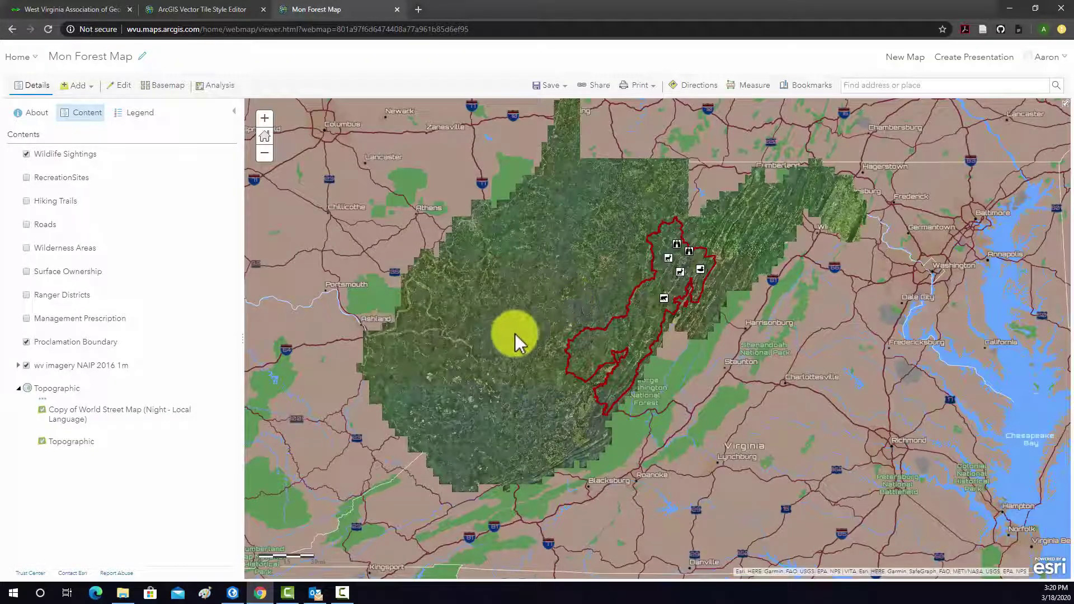
pyautogui.moveTo(592, 240); pyautogui.dragTo(587, 304)
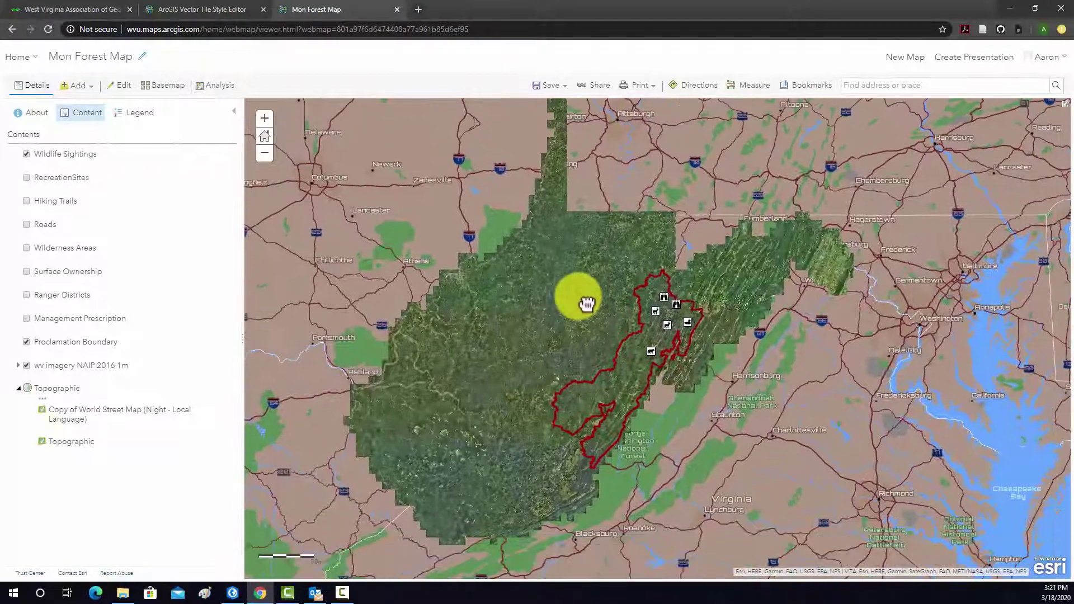